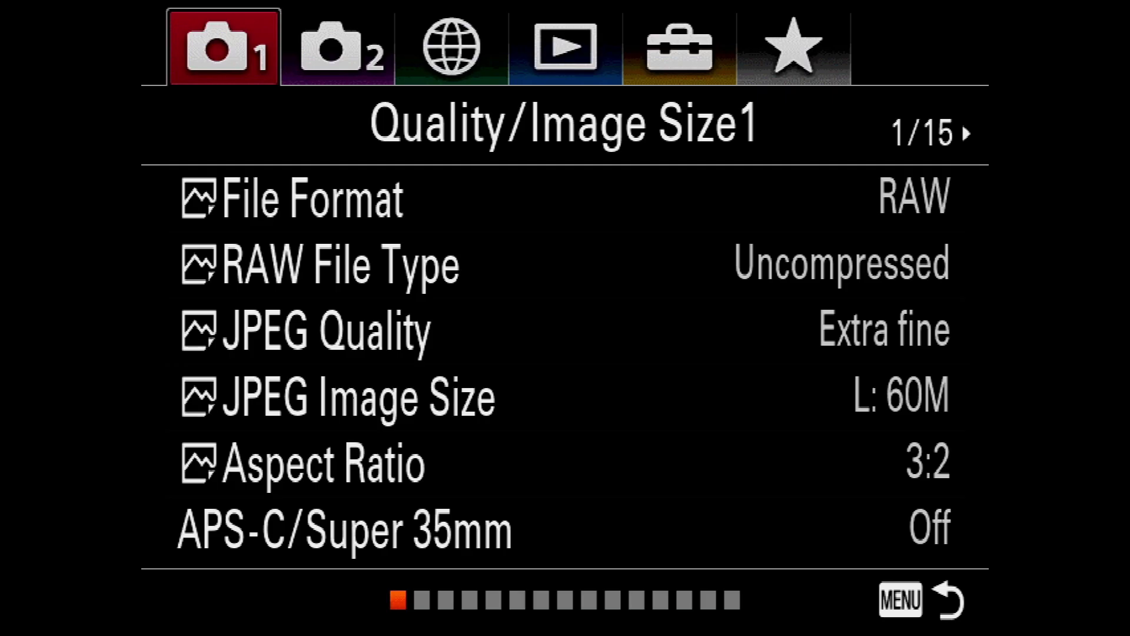
Under Network1 > PC Remote Function, set PC Remote to On and the connection method to Wi-Fi Direct.
key(Right)
key(Right)
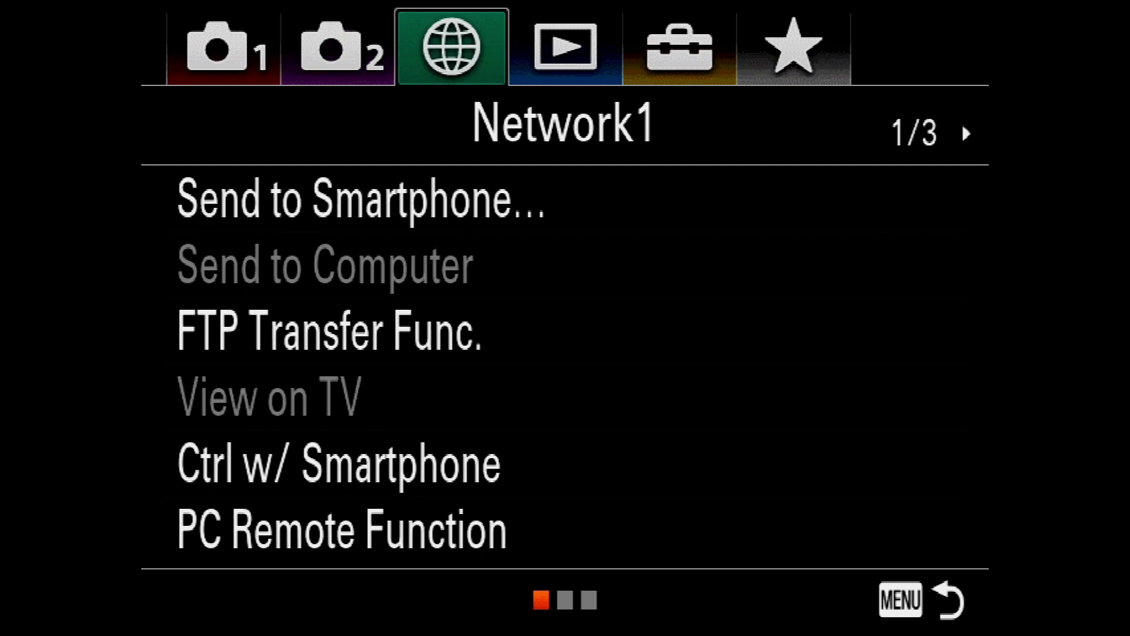
key(Down)
key(Down)
key(Down)
key(Down)
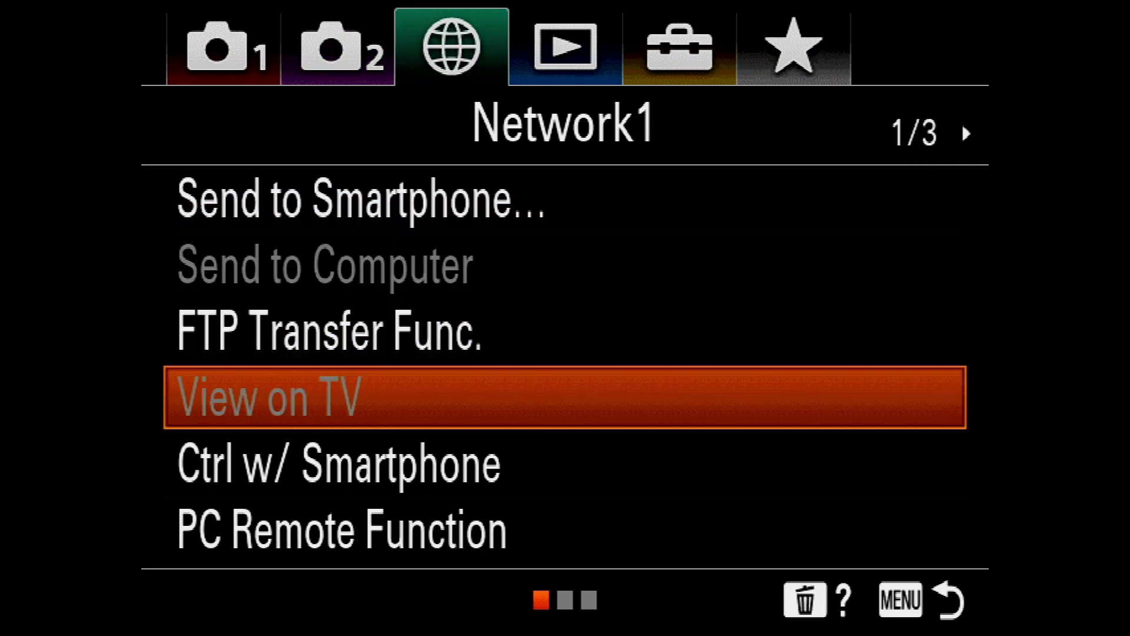
key(Down)
key(Down)
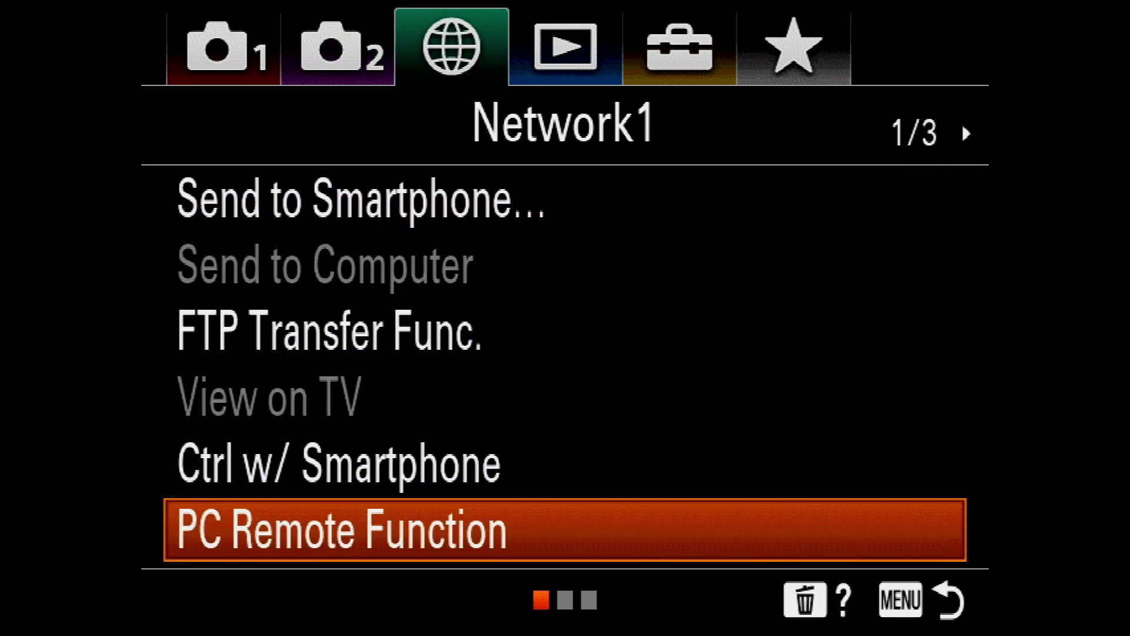
key(Return)
key(Return)
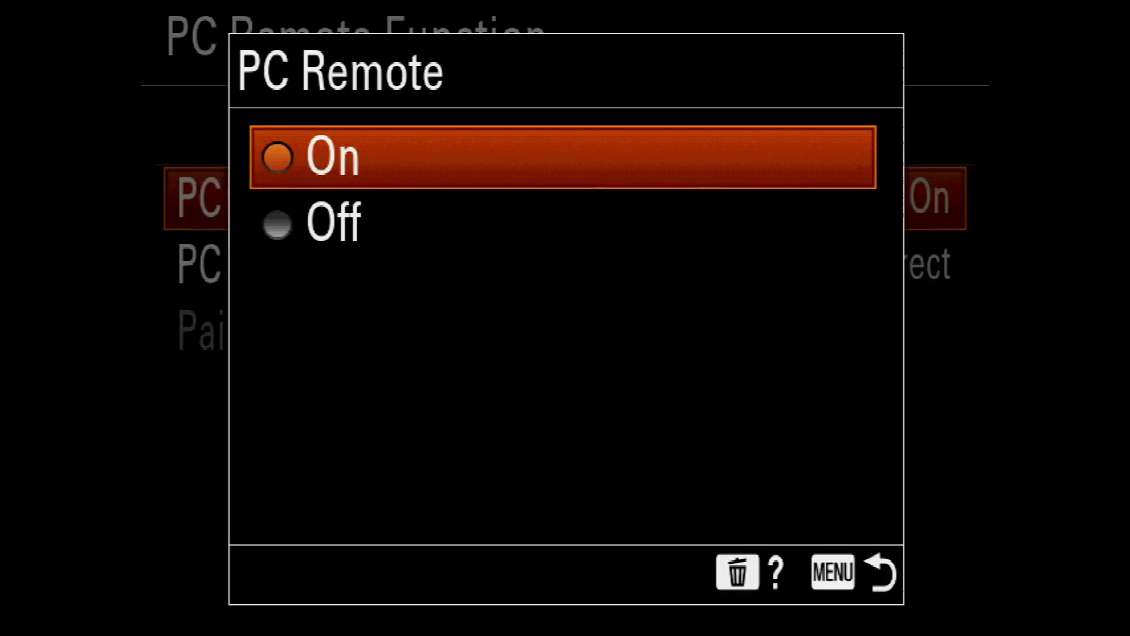
key(Down)
key(Up)
key(Return)
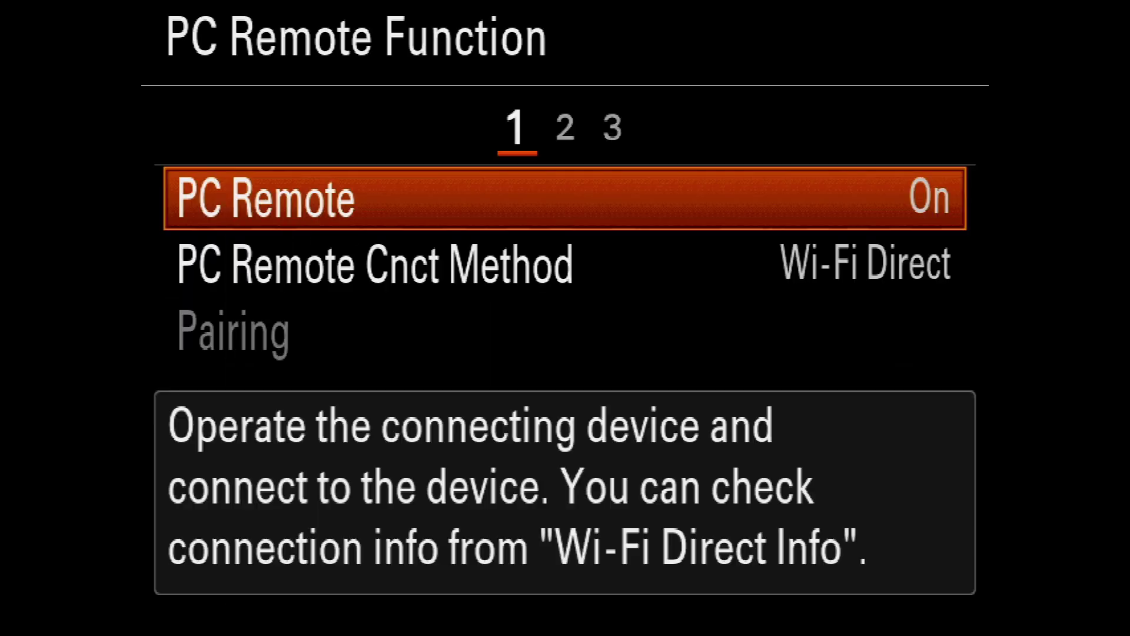
key(Down)
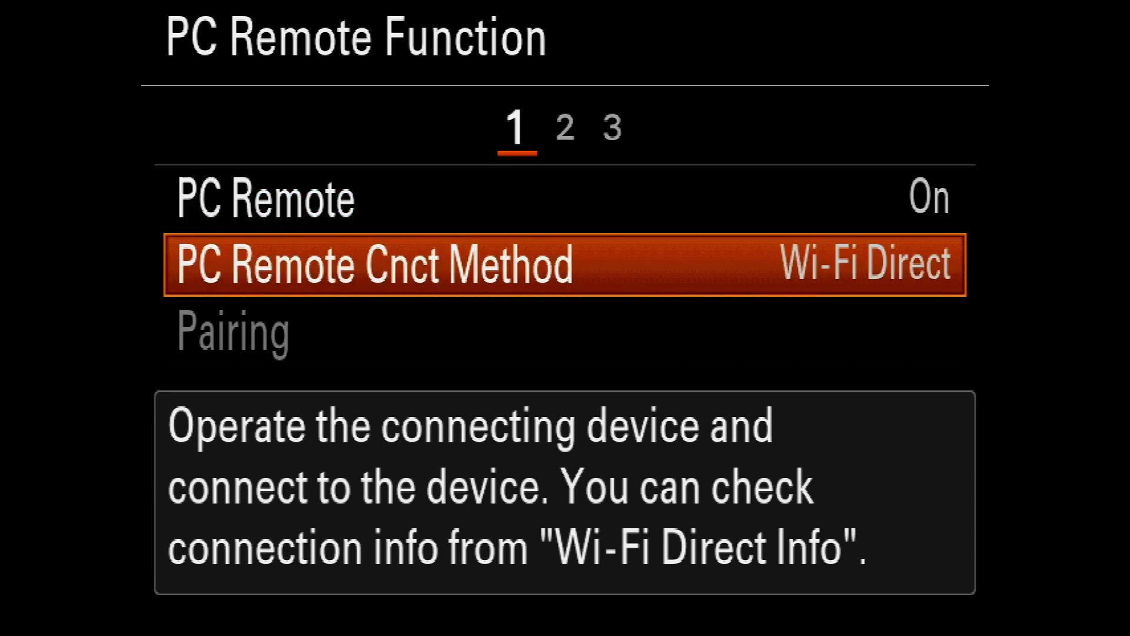
key(Return)
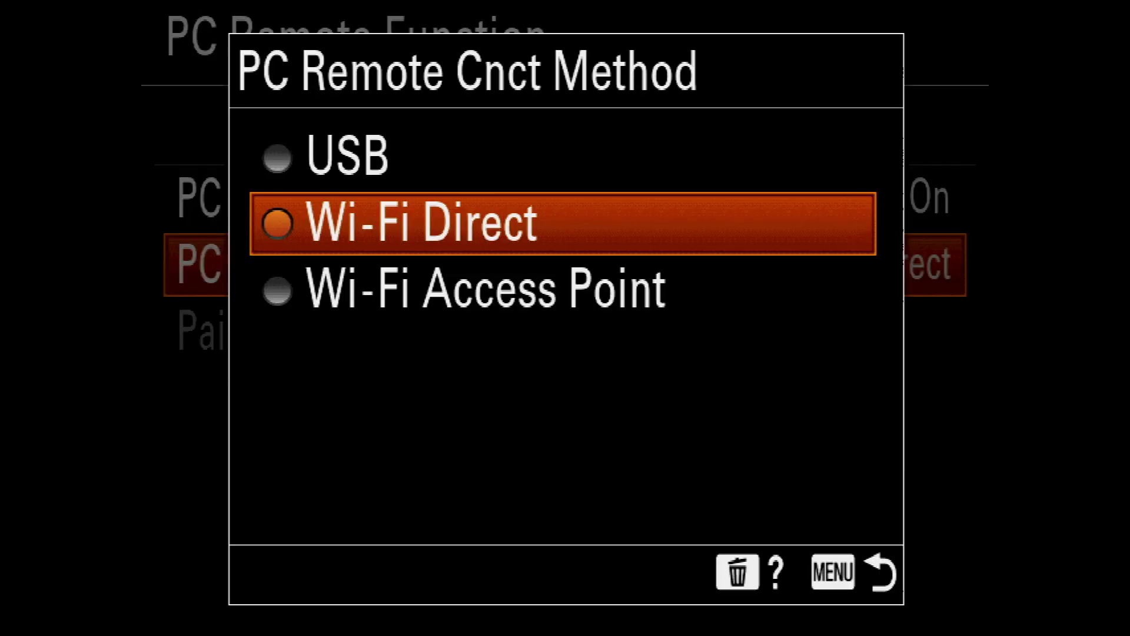
key(Return)
key(Return)
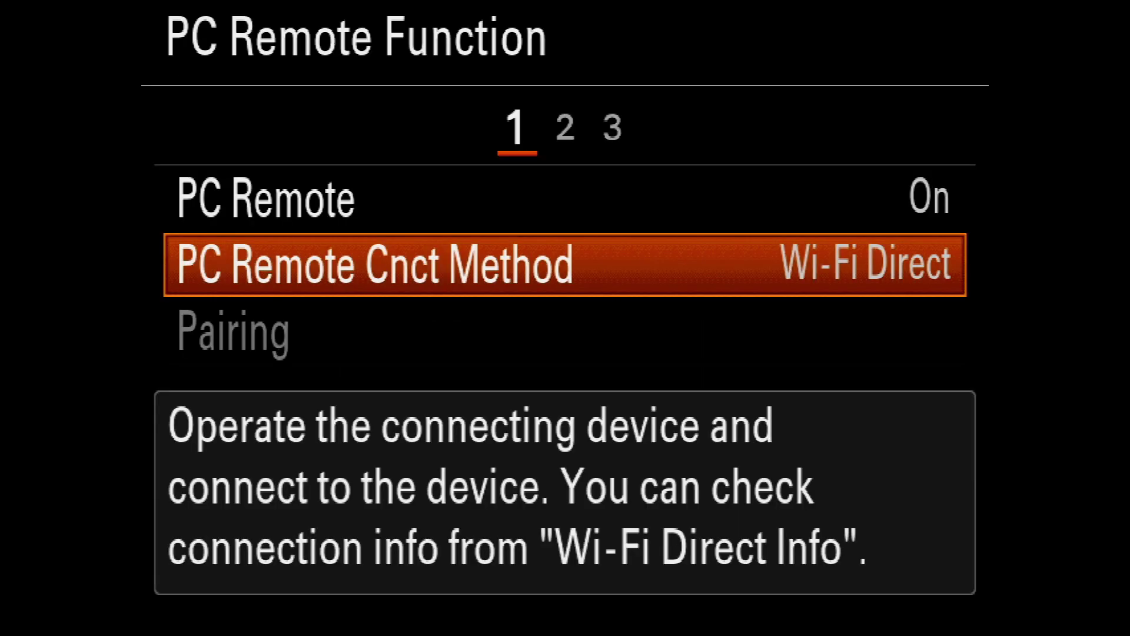
View the Wi-Fi Direct Info. connection details on page 2, then close them.
key(Down)
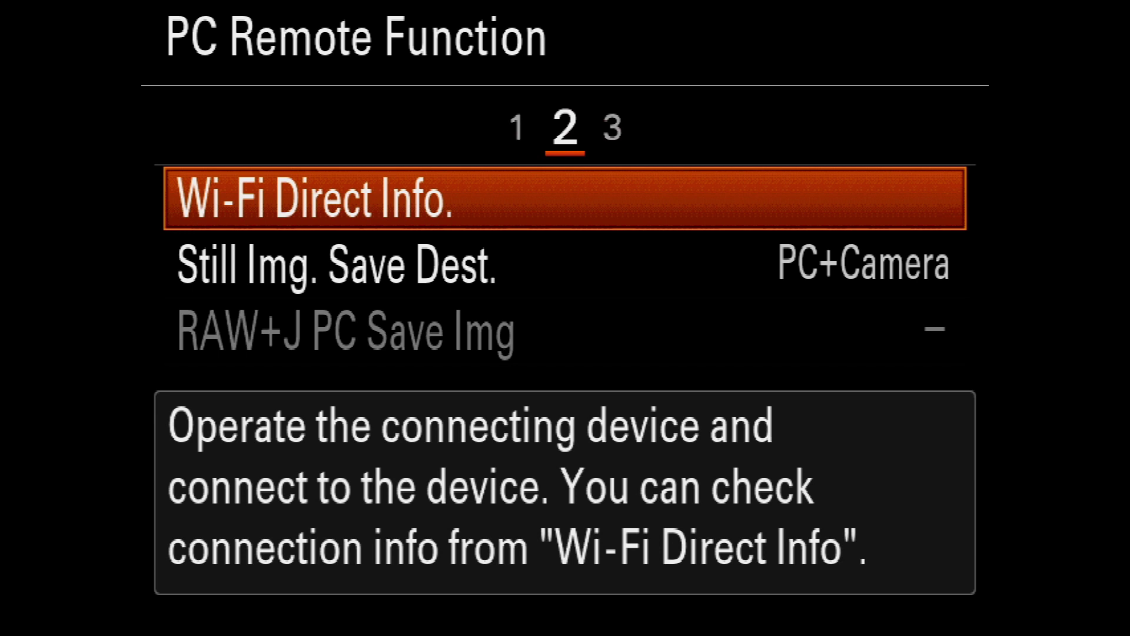
key(Return)
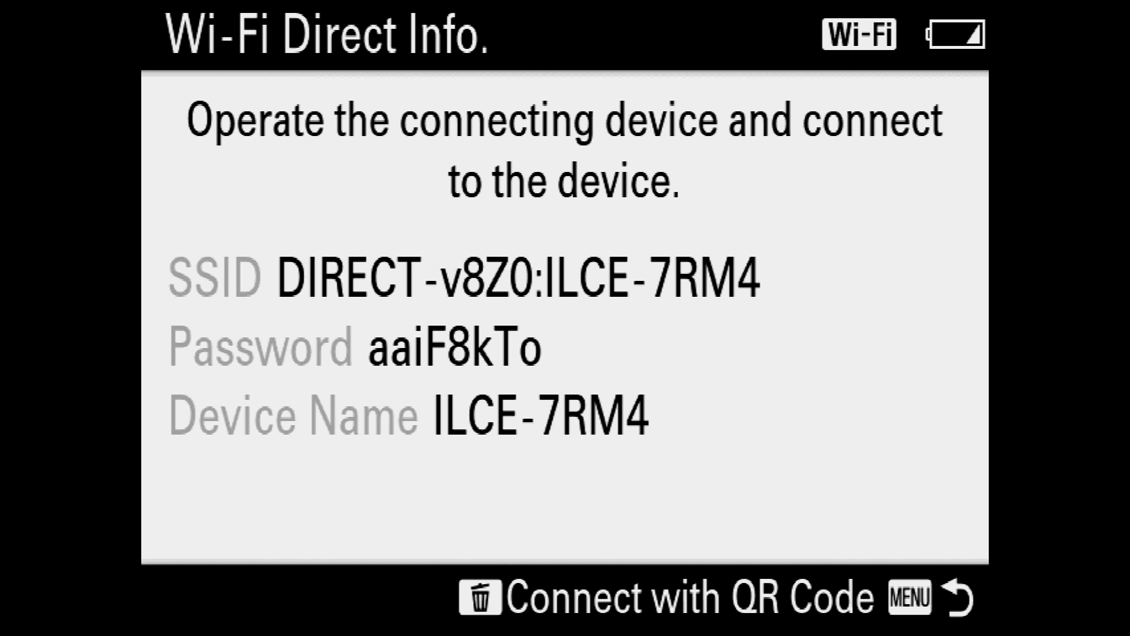
key(Escape)
Keep Still Img. Save Dest. at PC+Camera after checking the PC Only and Camera Only options.
key(Down)
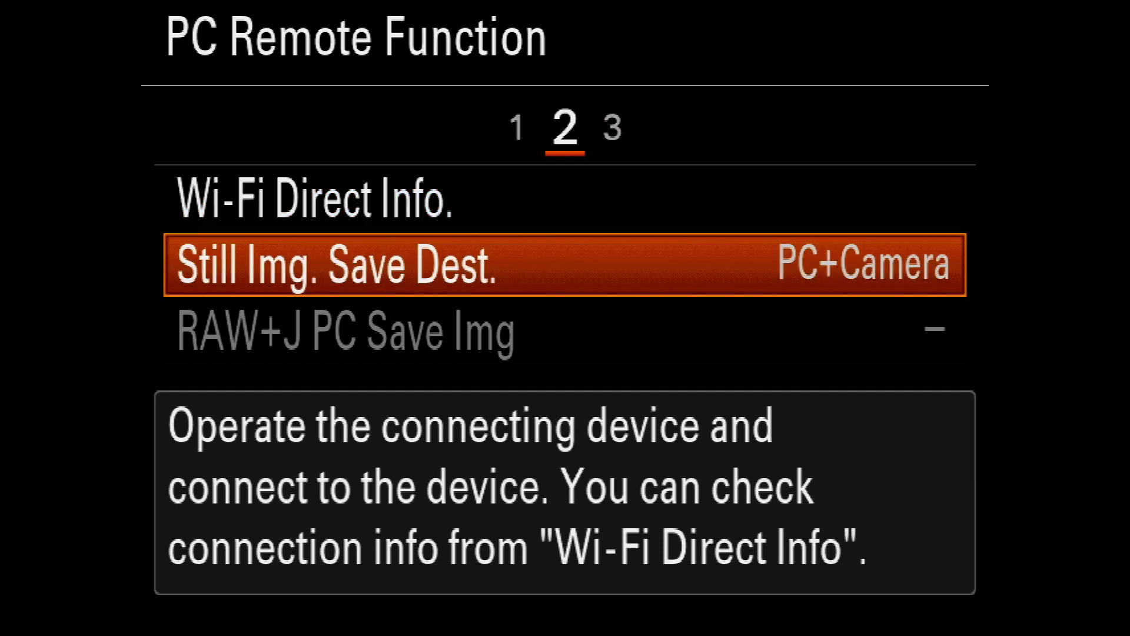
key(Return)
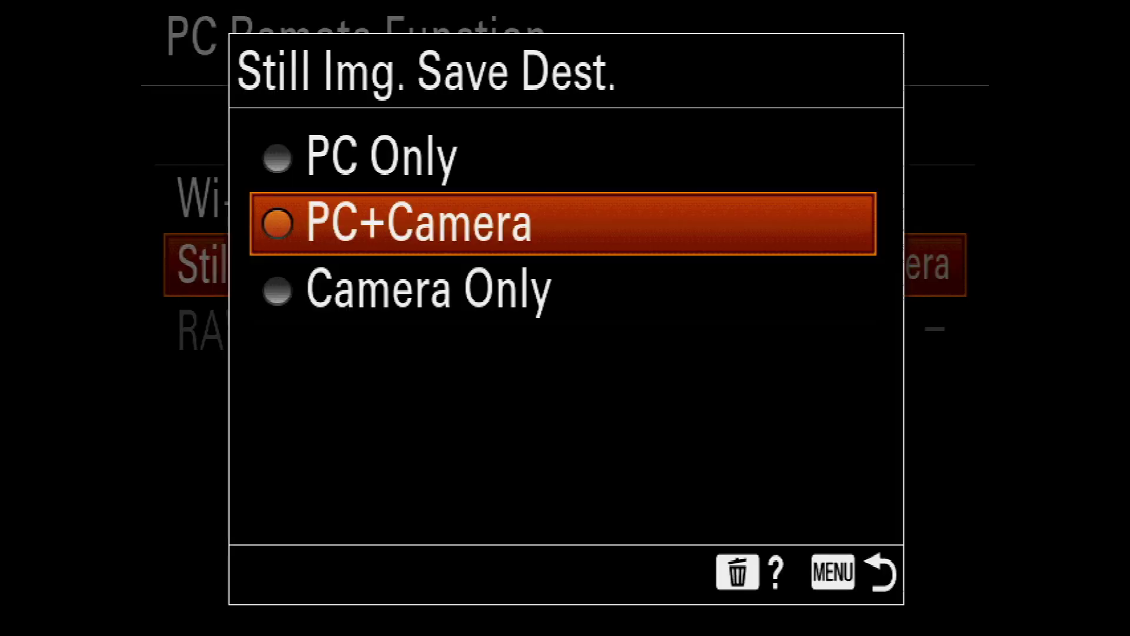
key(Up)
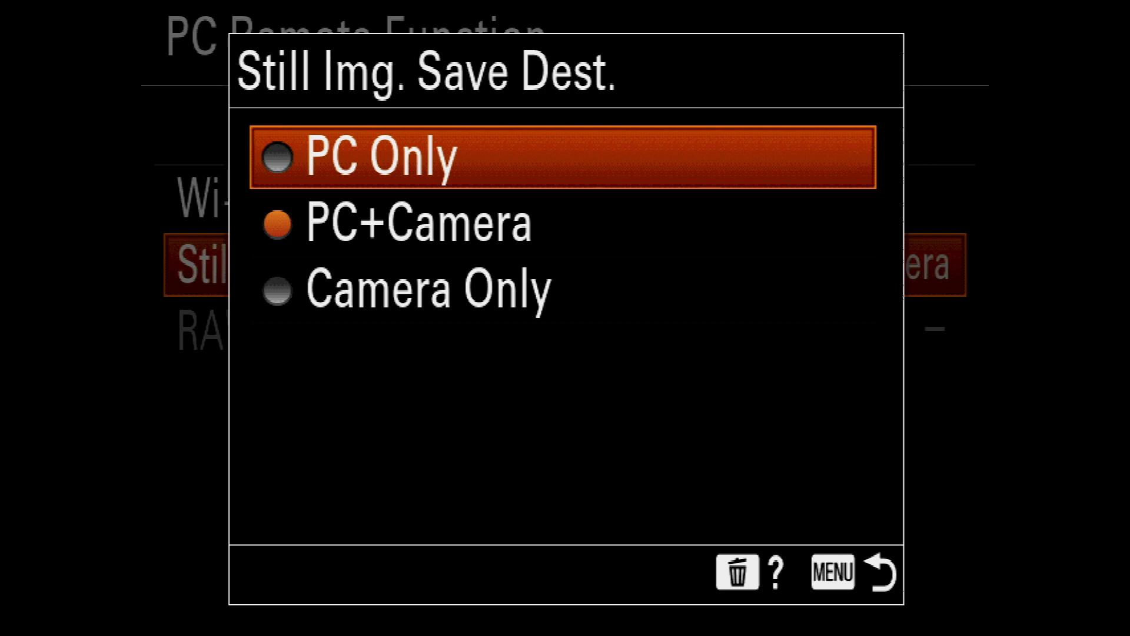
key(Down)
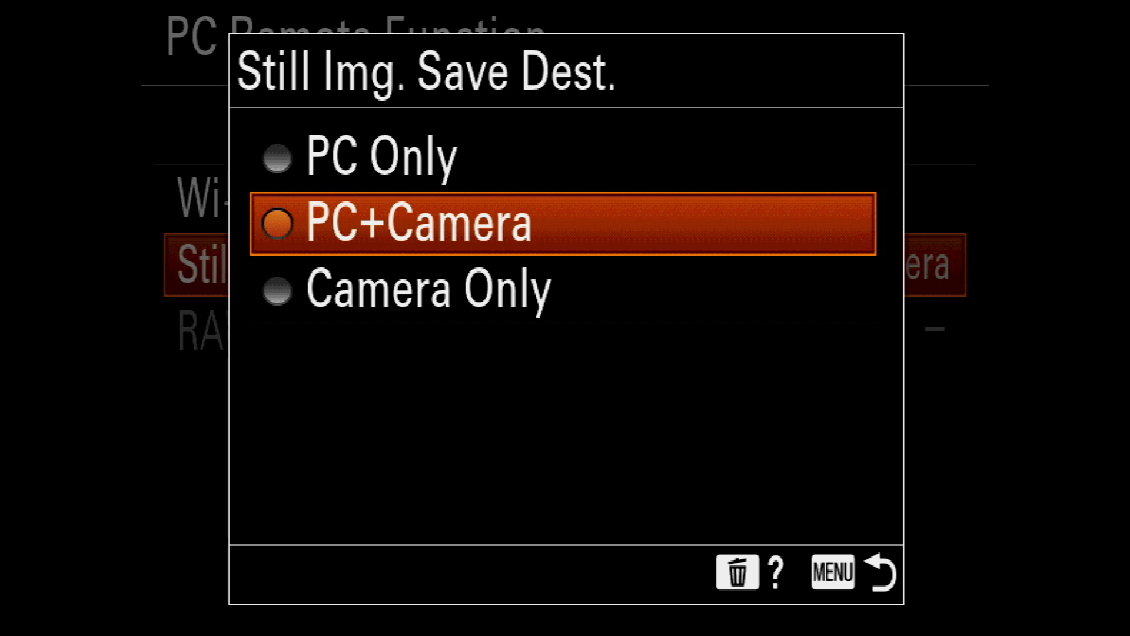
key(Down)
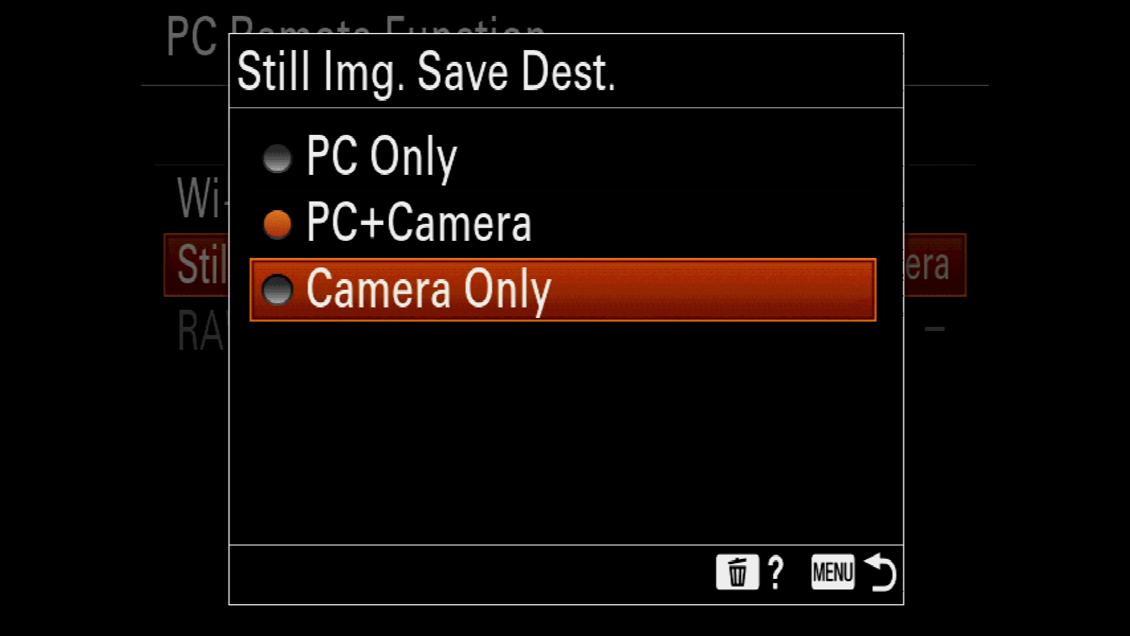
key(Up)
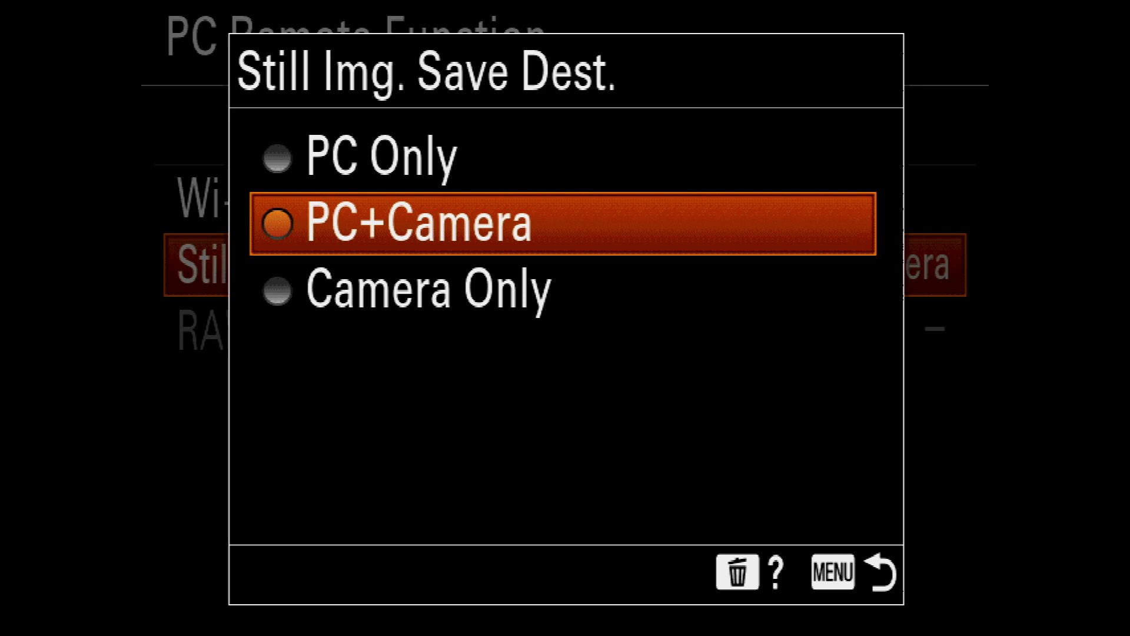
key(Return)
key(Up)
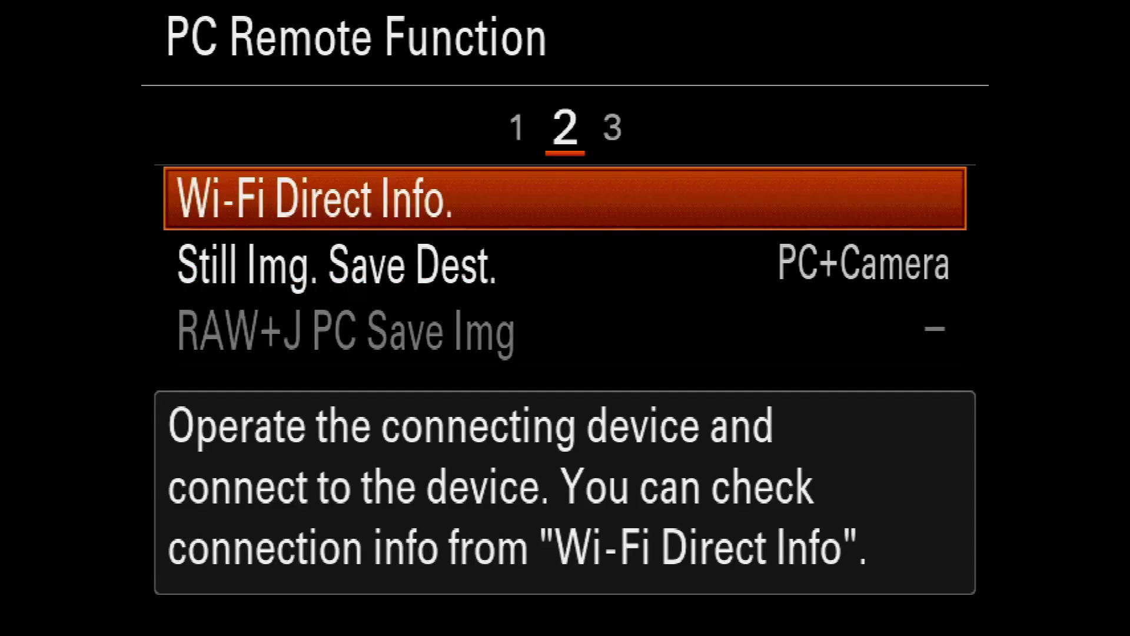
On page 3, confirm PC Save Image Size stays at 2M and exit to Network1.
key(Right)
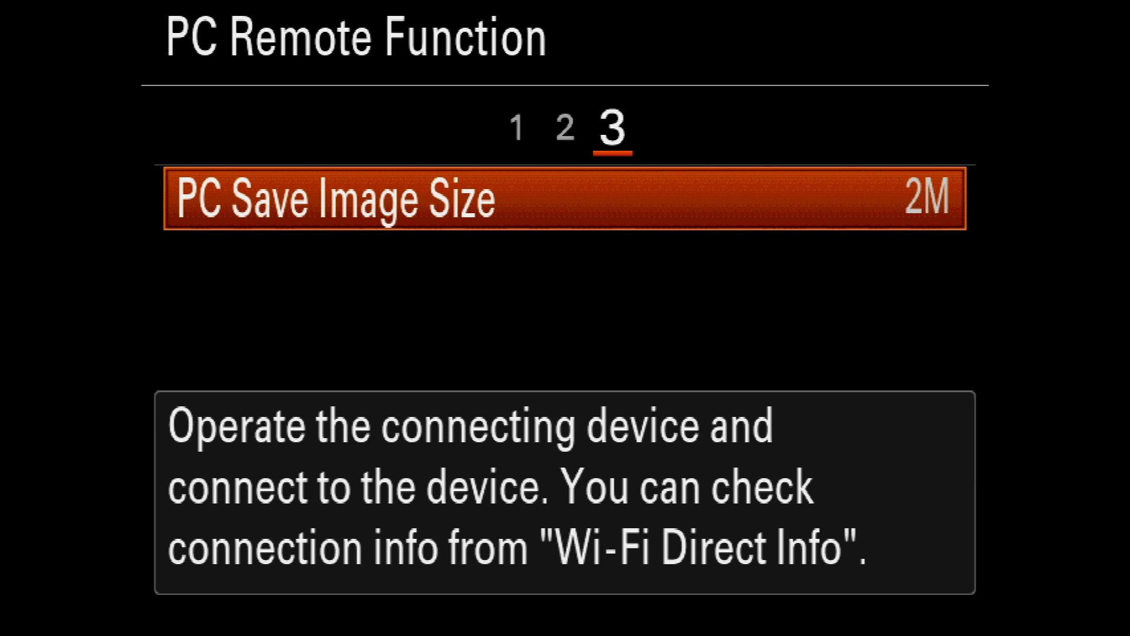
key(Return)
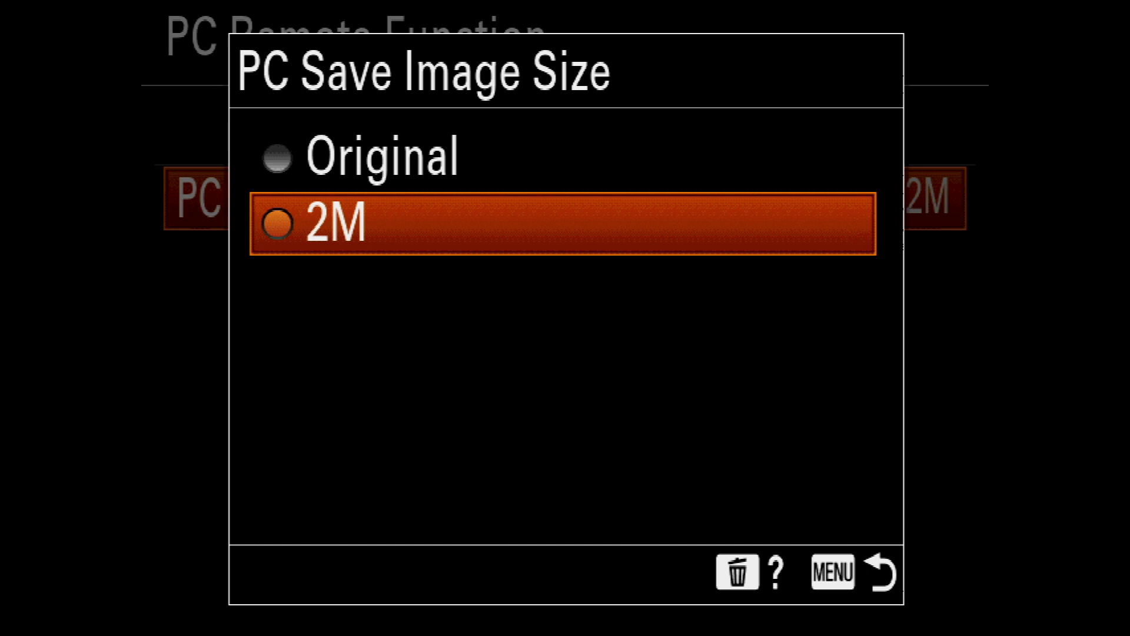
key(Up)
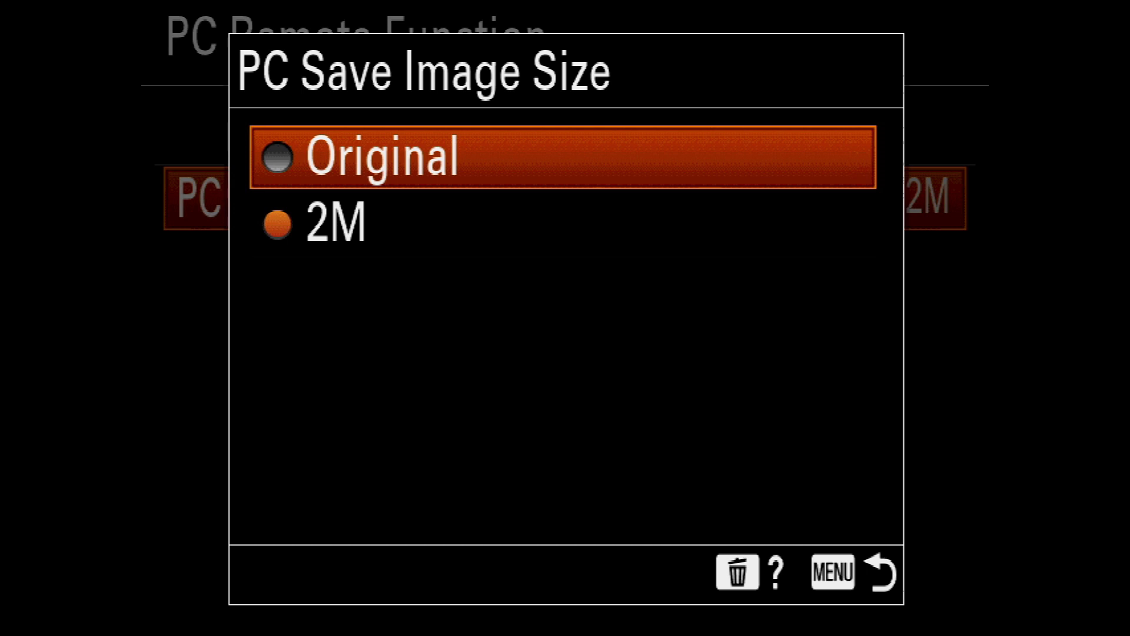
key(Down)
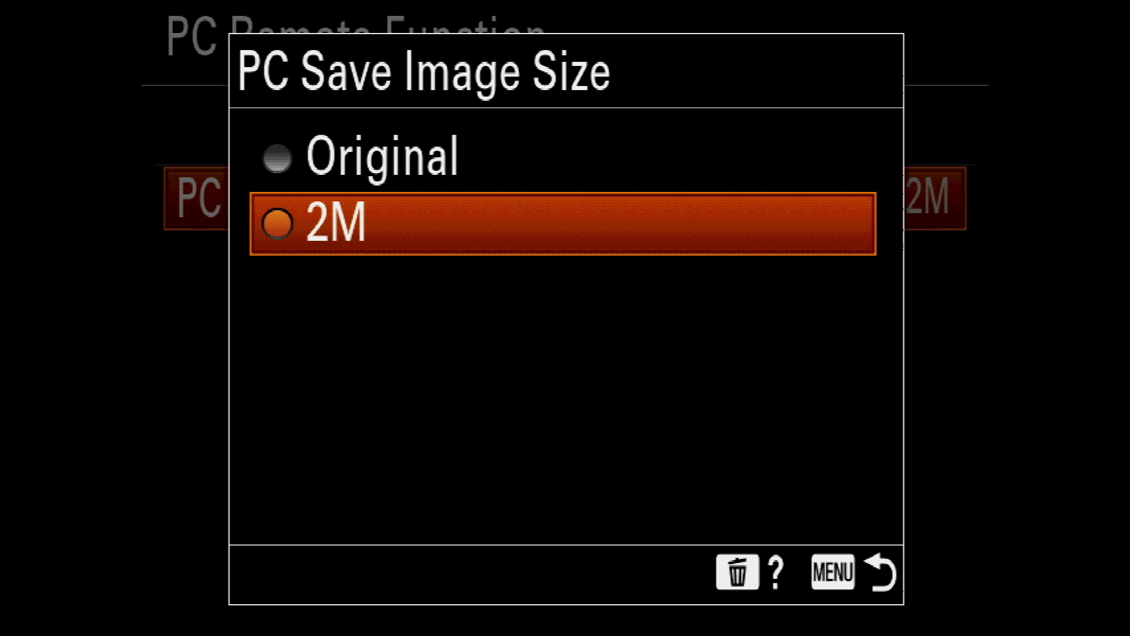
key(Return)
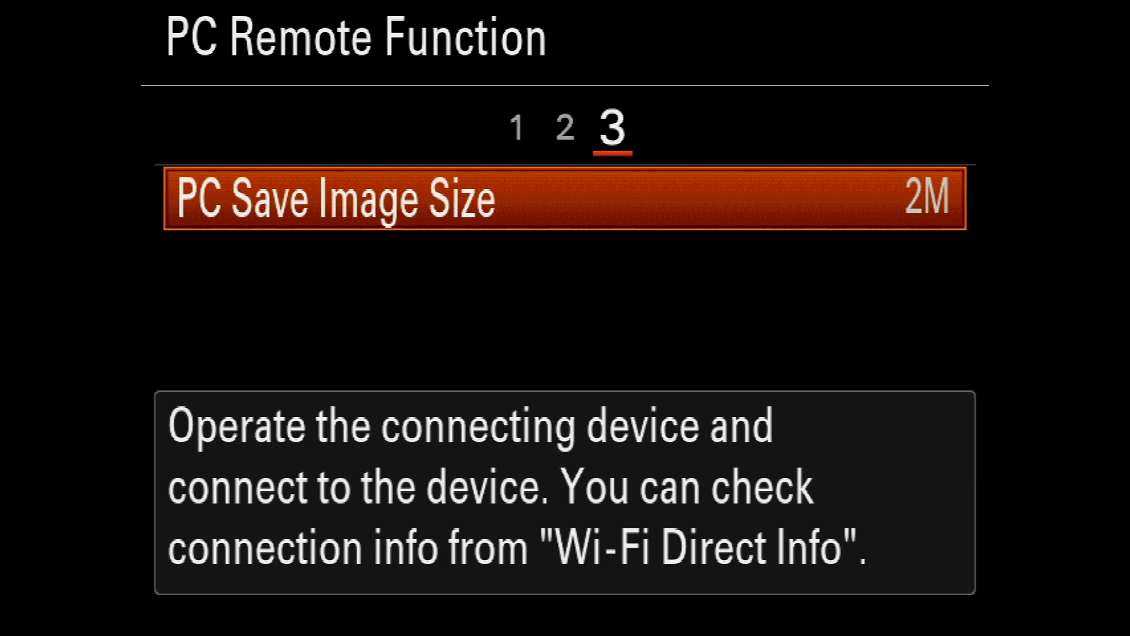
key(Escape)
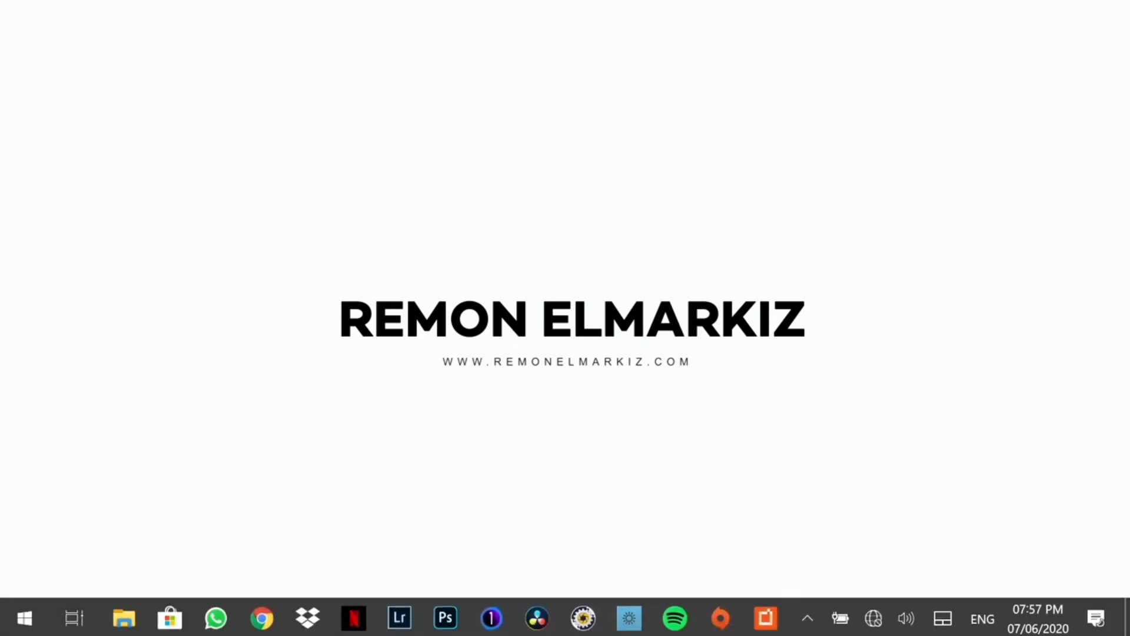
Connect Windows to the DIRECT-v8Z0:ILCE-7RM4 Wi-Fi network from the taskbar network list.
click(870, 625)
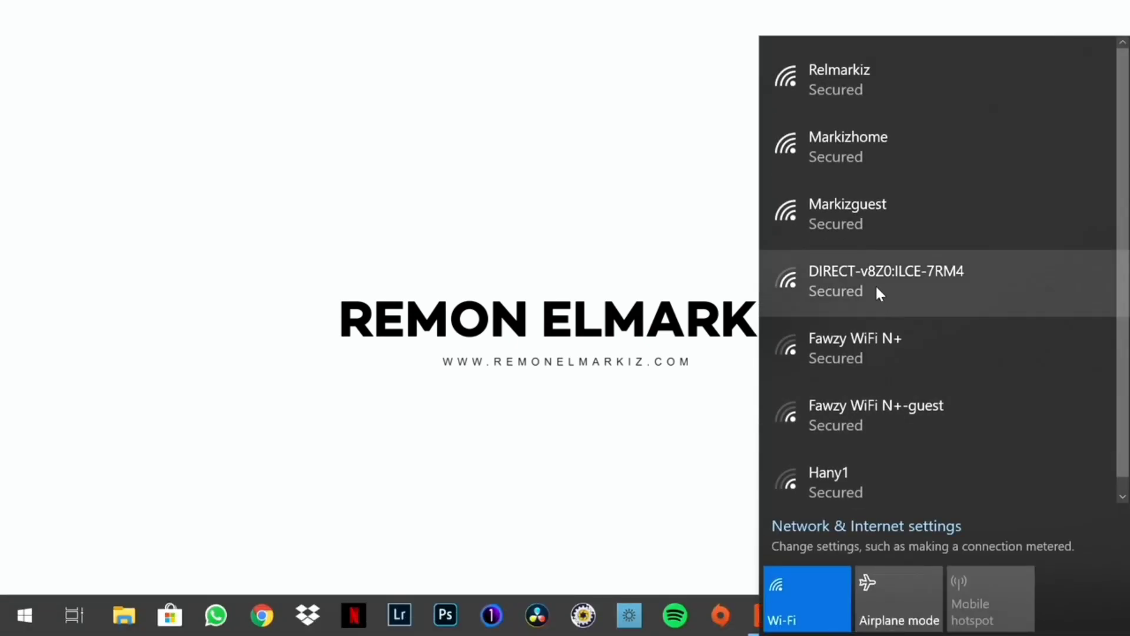
click(879, 292)
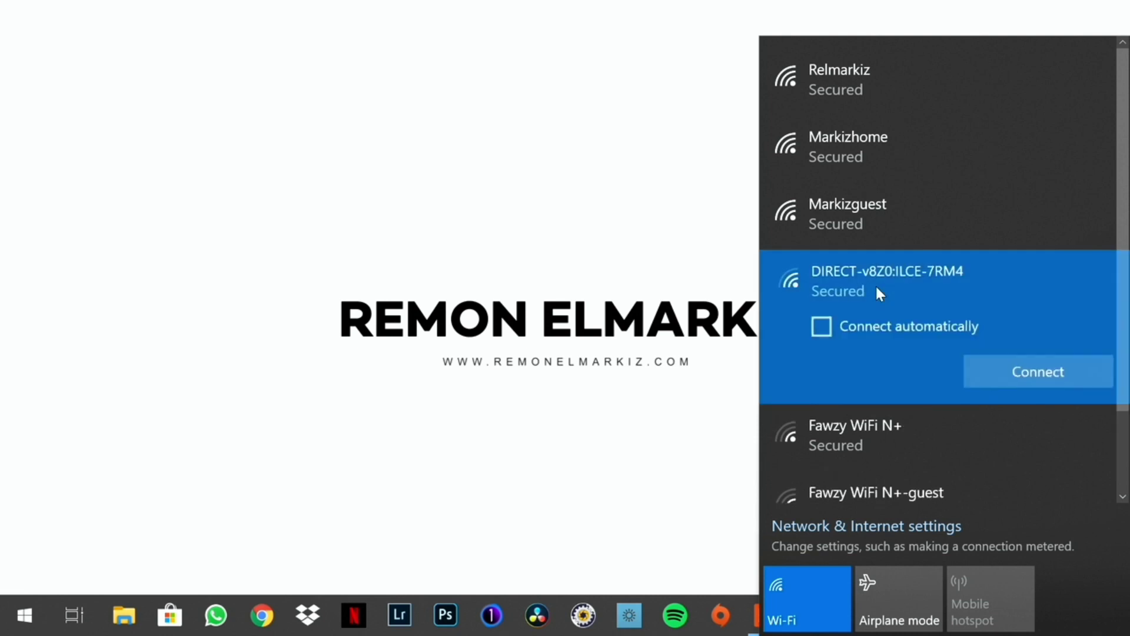
click(1002, 369)
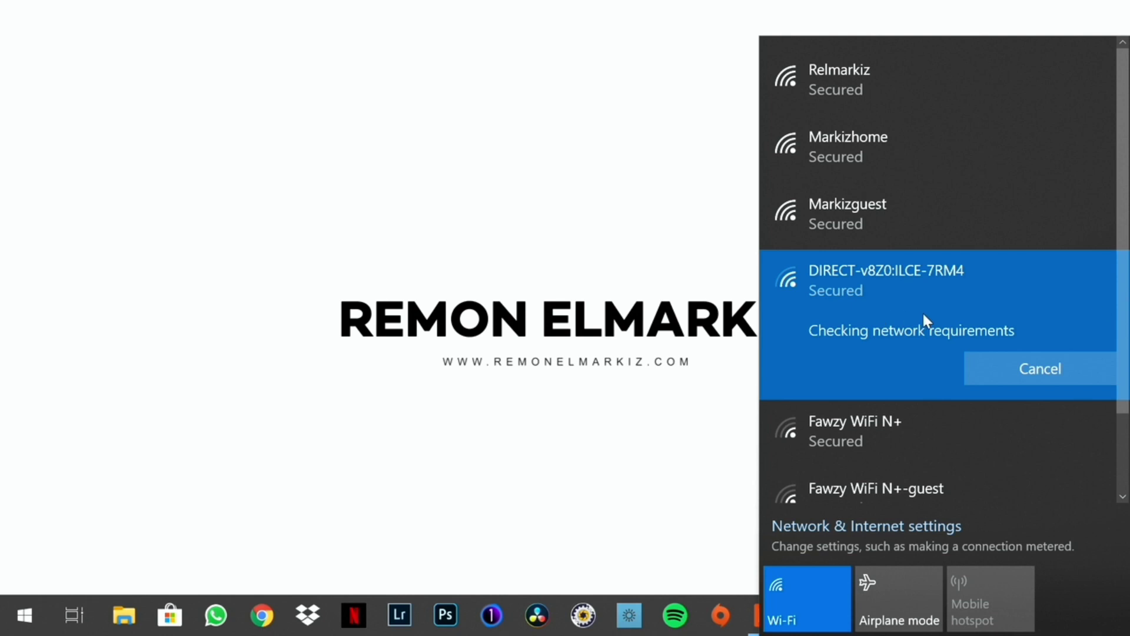
click(605, 331)
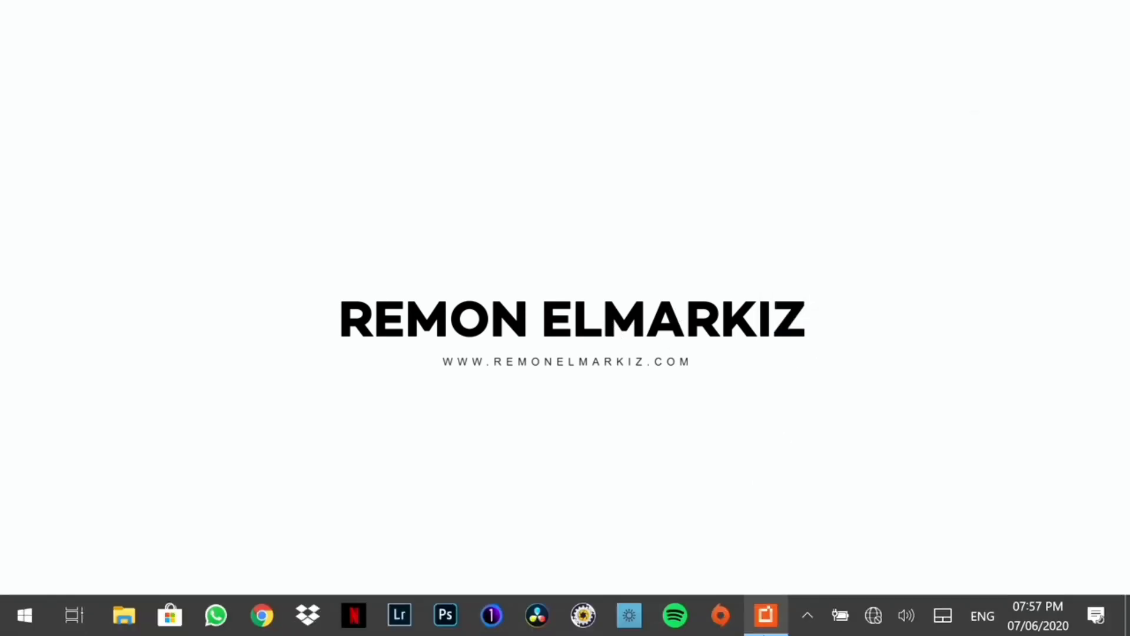
Bring up Imaging Edge Desktop and connect Remote to the ILCE-7RM4 from the device list.
click(765, 618)
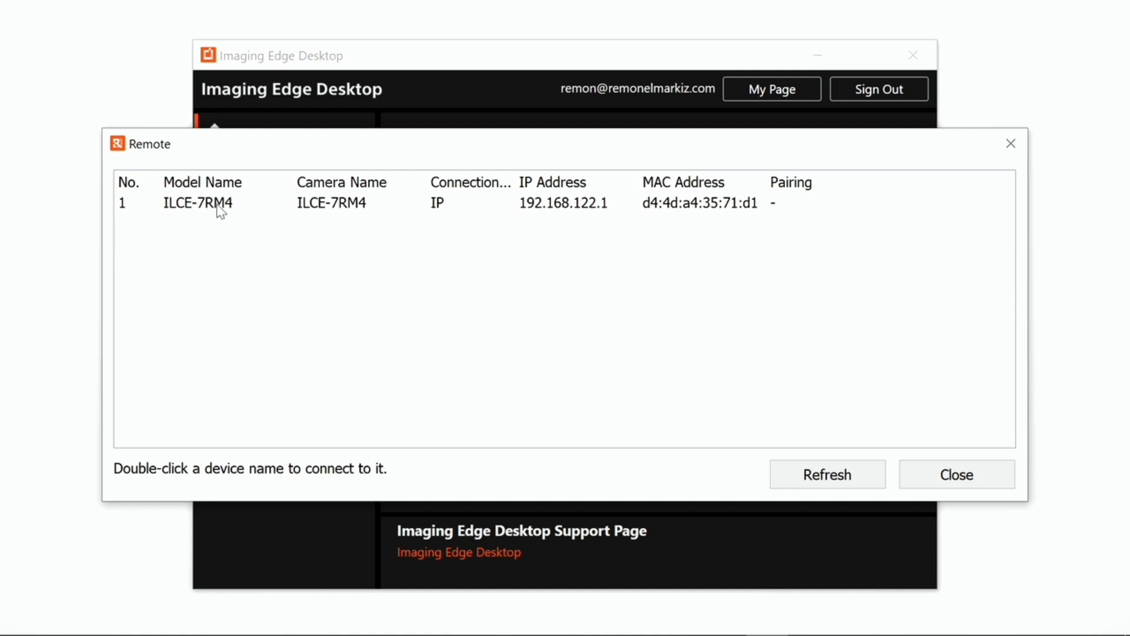
double_click(220, 204)
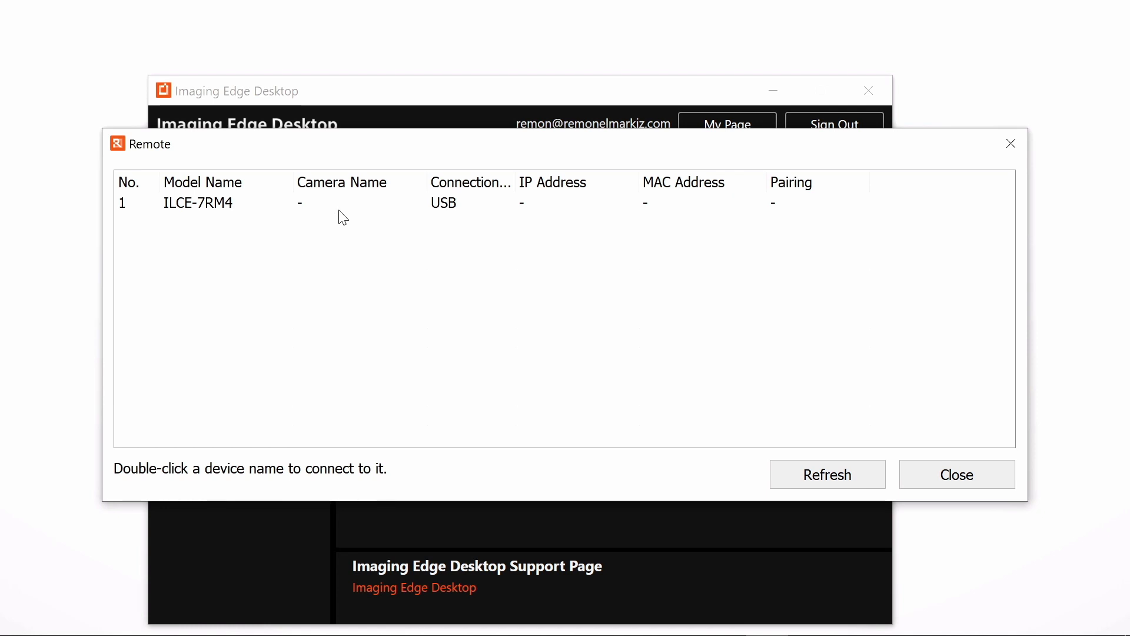
Connect Remote to the ILCE-7RM4 entry listed with a USB connection.
double_click(394, 207)
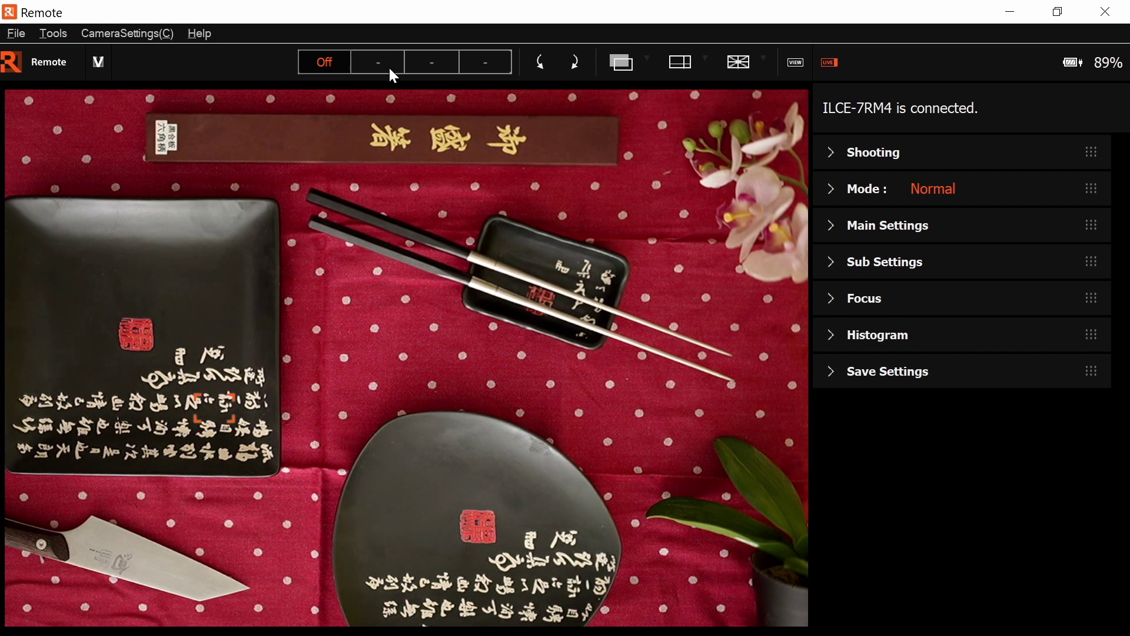
Rotate the live view counter-clockwise in quarter turns until it shows in portrait.
click(532, 62)
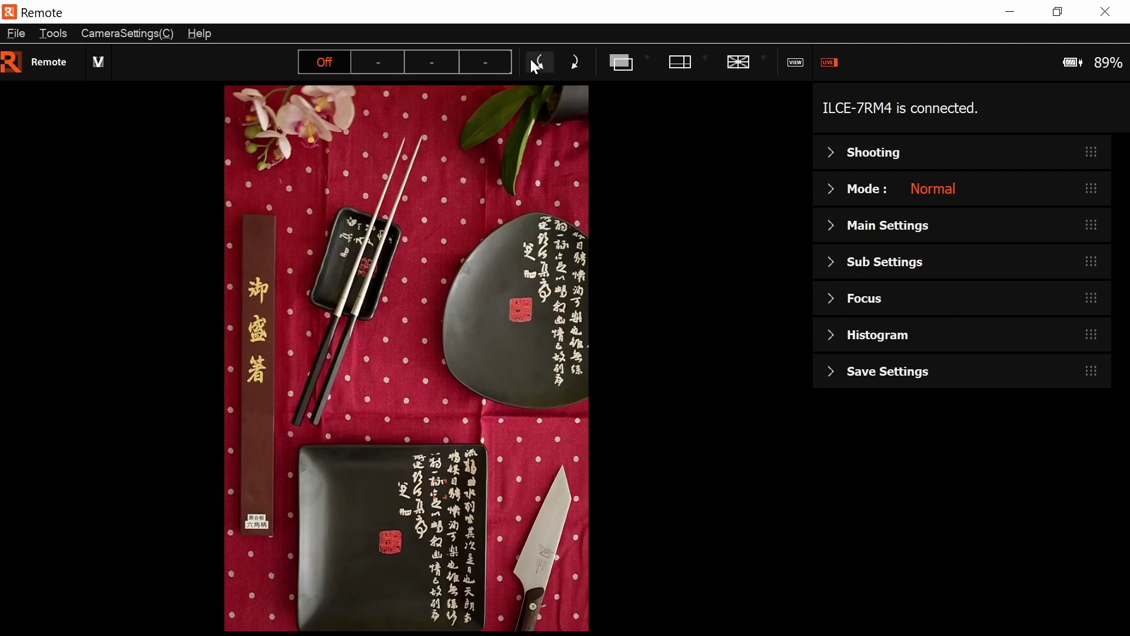
click(531, 61)
click(534, 62)
click(534, 62)
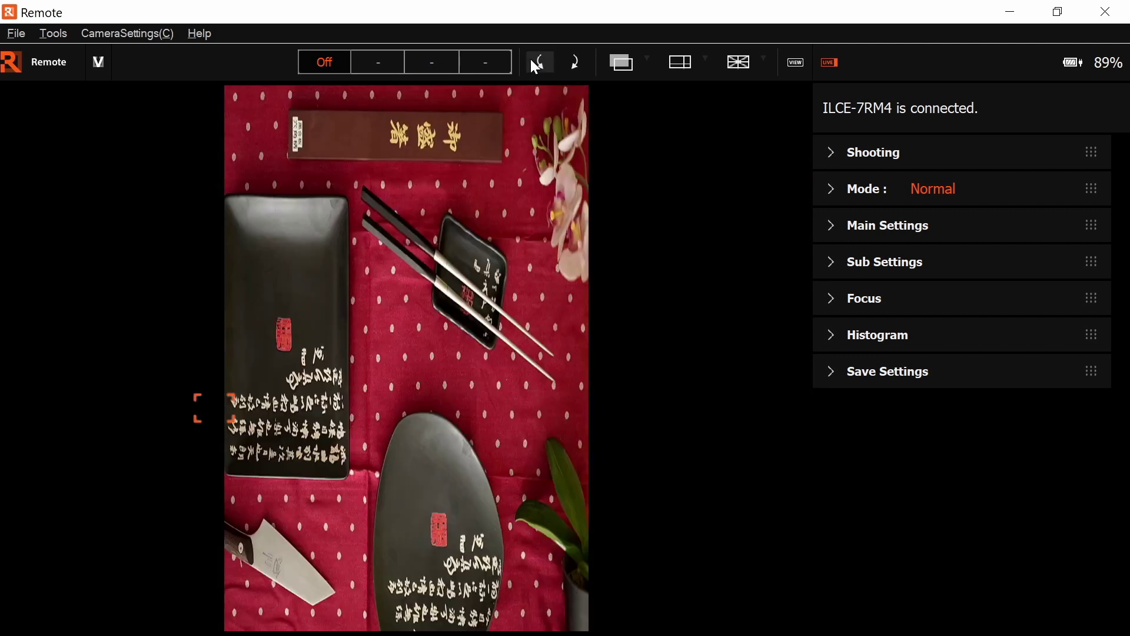
click(534, 63)
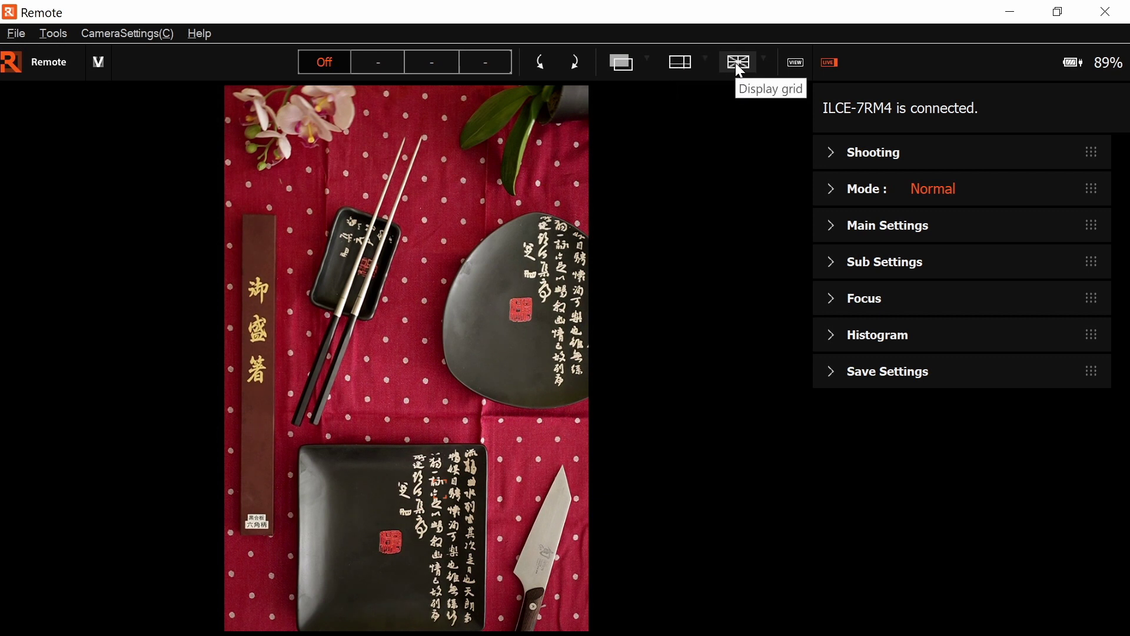
Load the KITCHEN Ware magazine cover as a Display Overlay image on the live view.
click(627, 63)
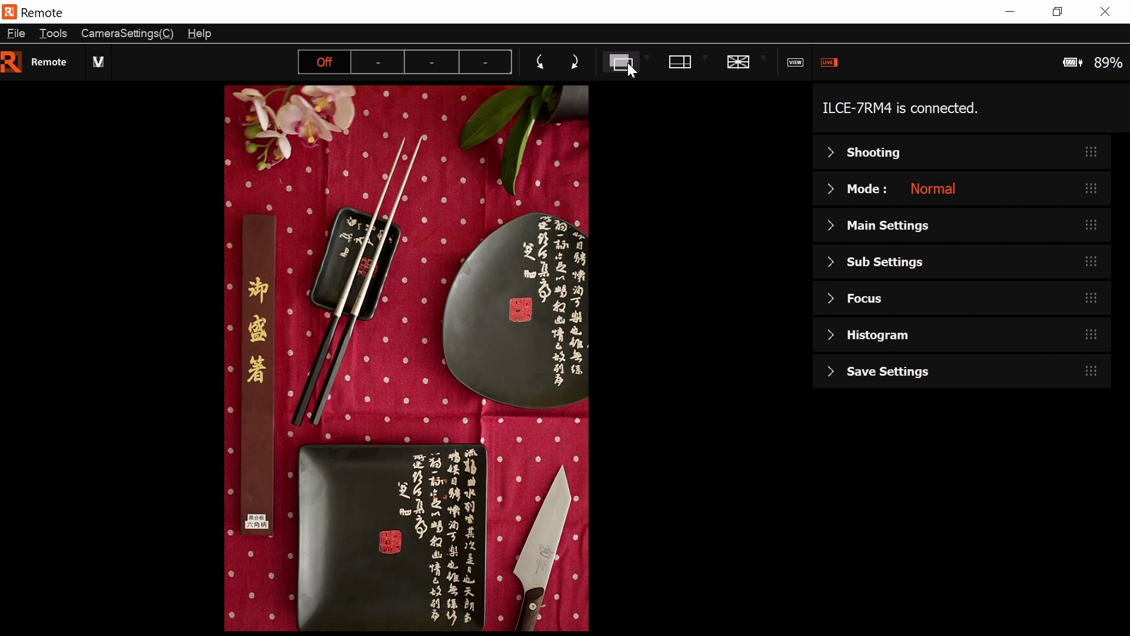
Show the KITCHEN Ware cover overlay while recomposing the table, then hide it.
click(628, 66)
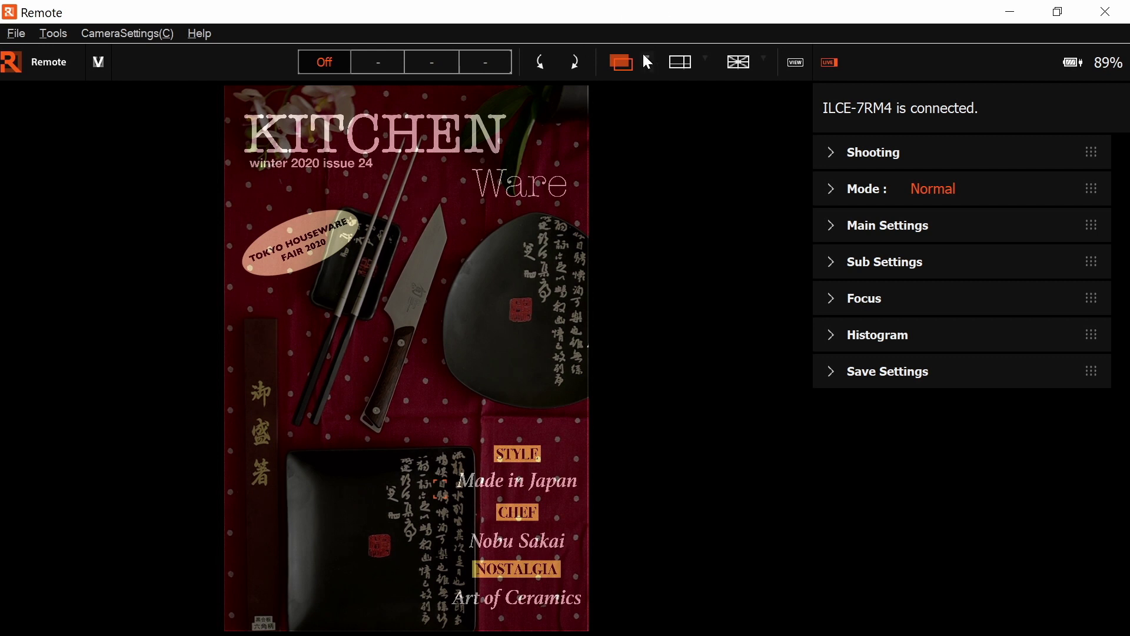
click(627, 65)
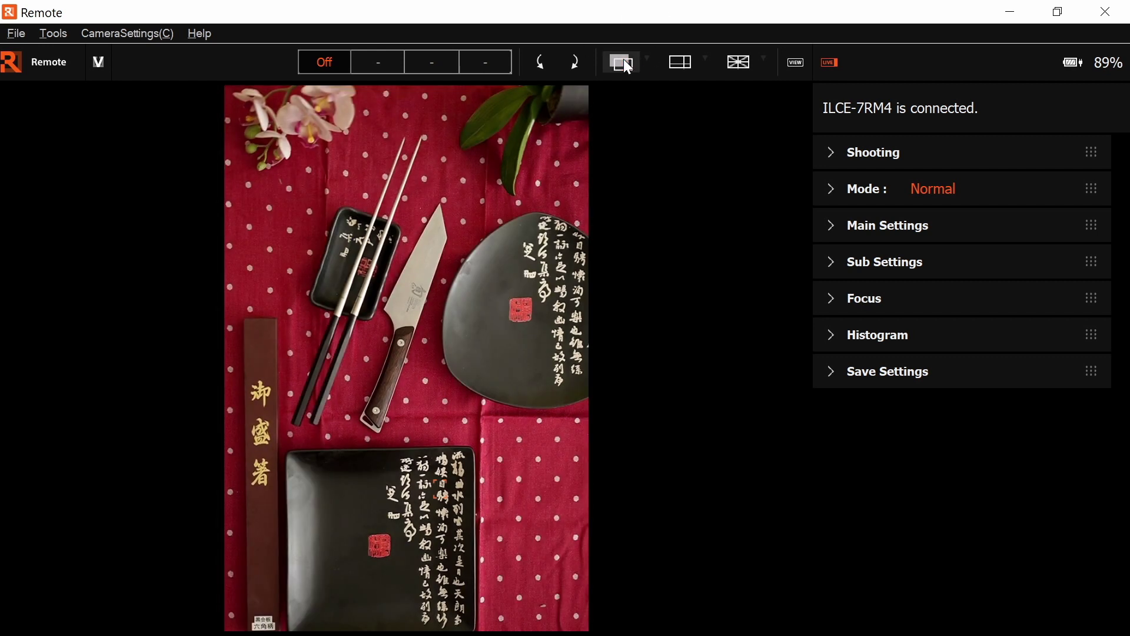
Turn on Display Guide lines and drag their crossing onto the knife at lower right.
click(684, 64)
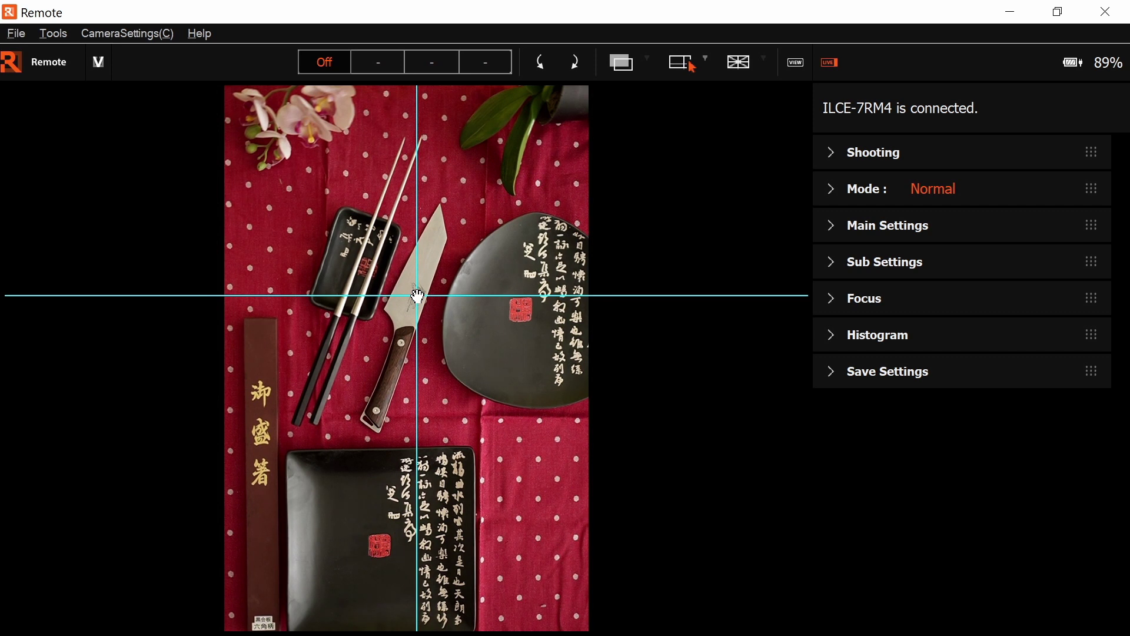
drag(418, 296, 541, 511)
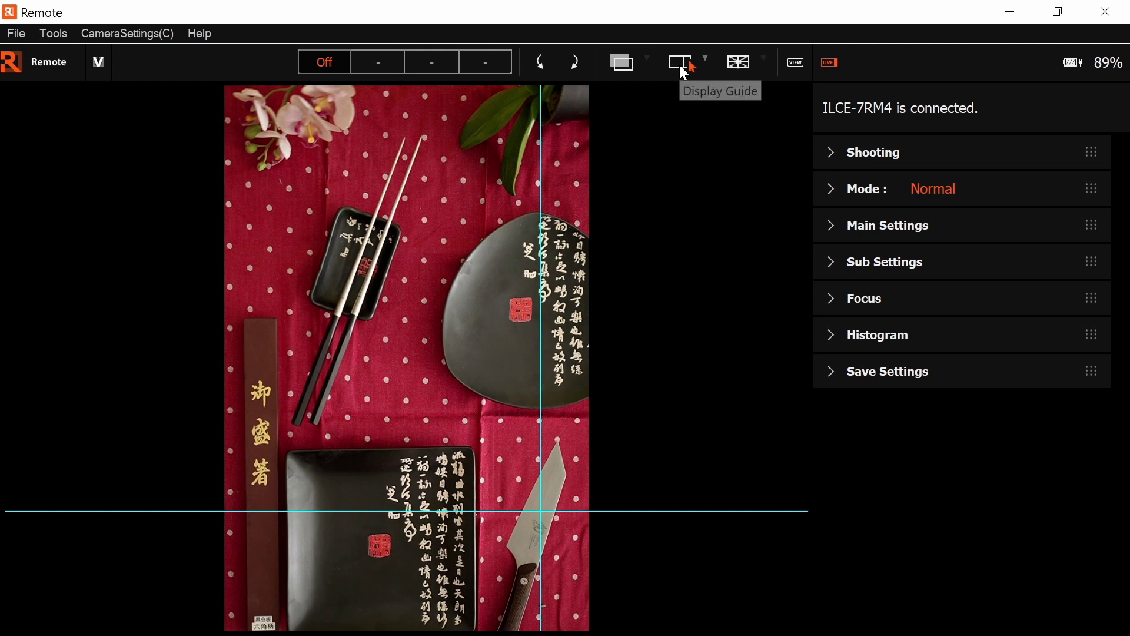
Reposition the guide lines: vertical line left onto the chopsticks, horizontal line up through the red seal.
click(681, 67)
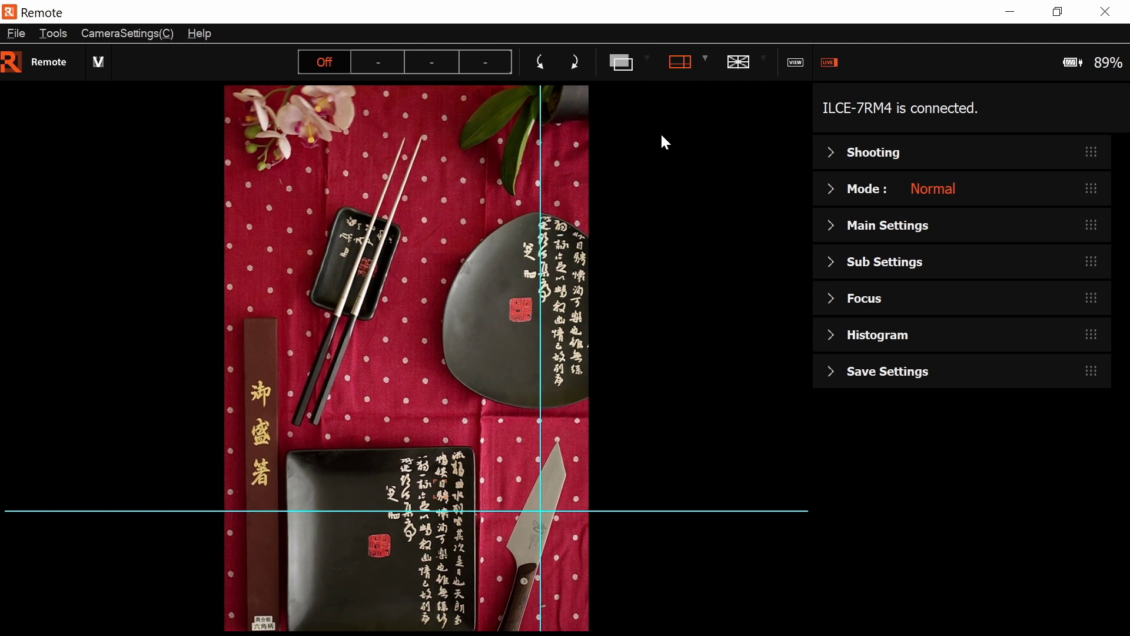
click(682, 67)
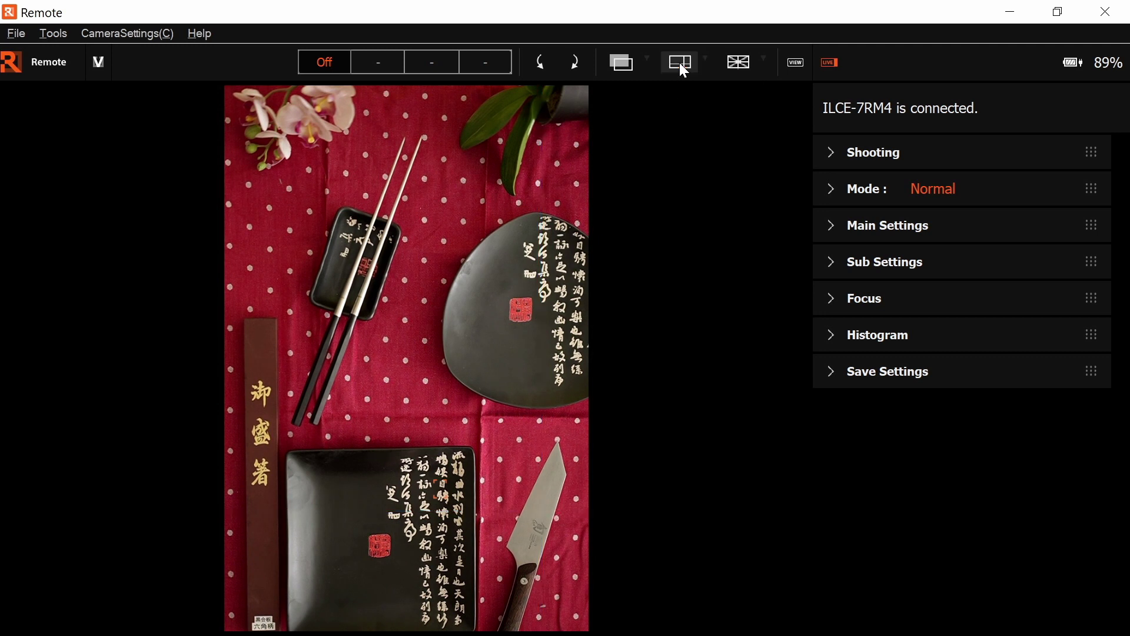
click(683, 68)
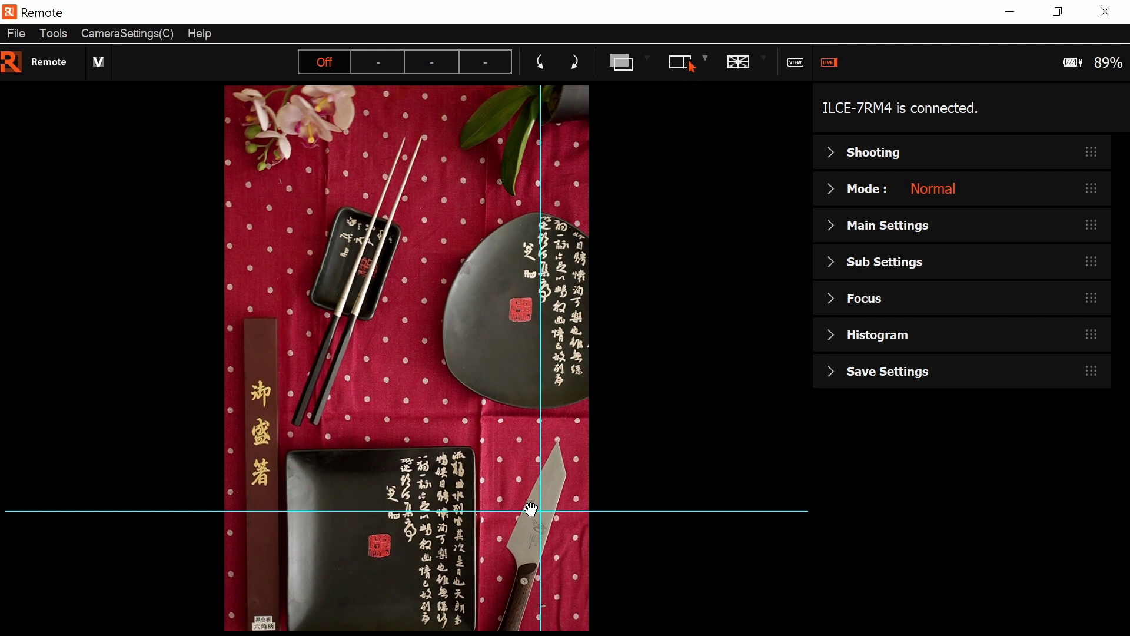
drag(540, 512, 381, 545)
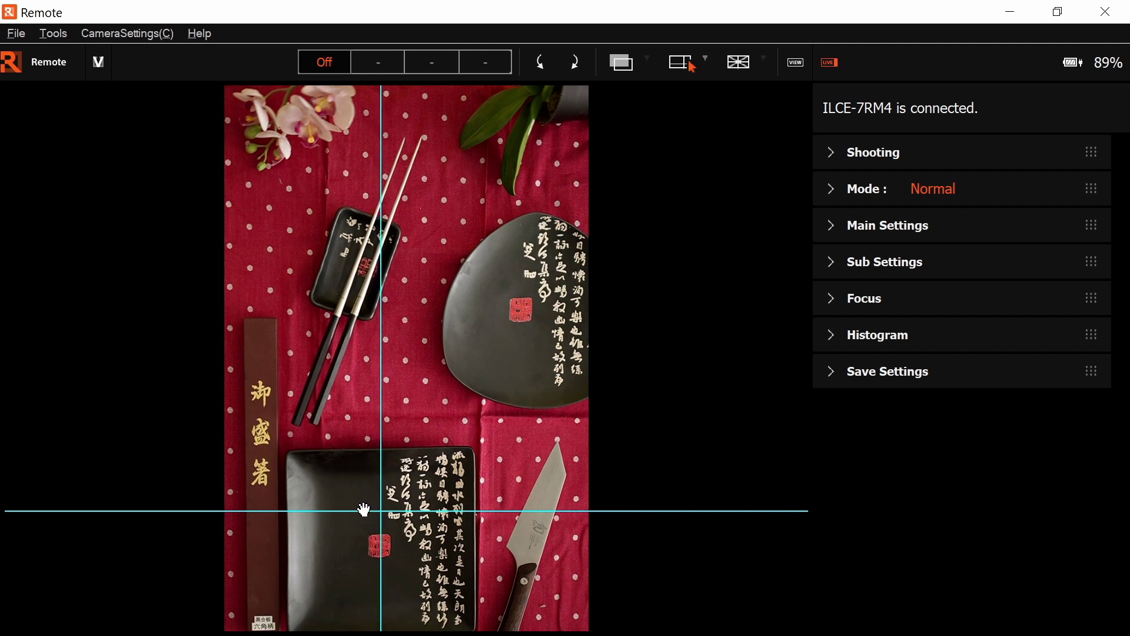
drag(366, 510, 509, 308)
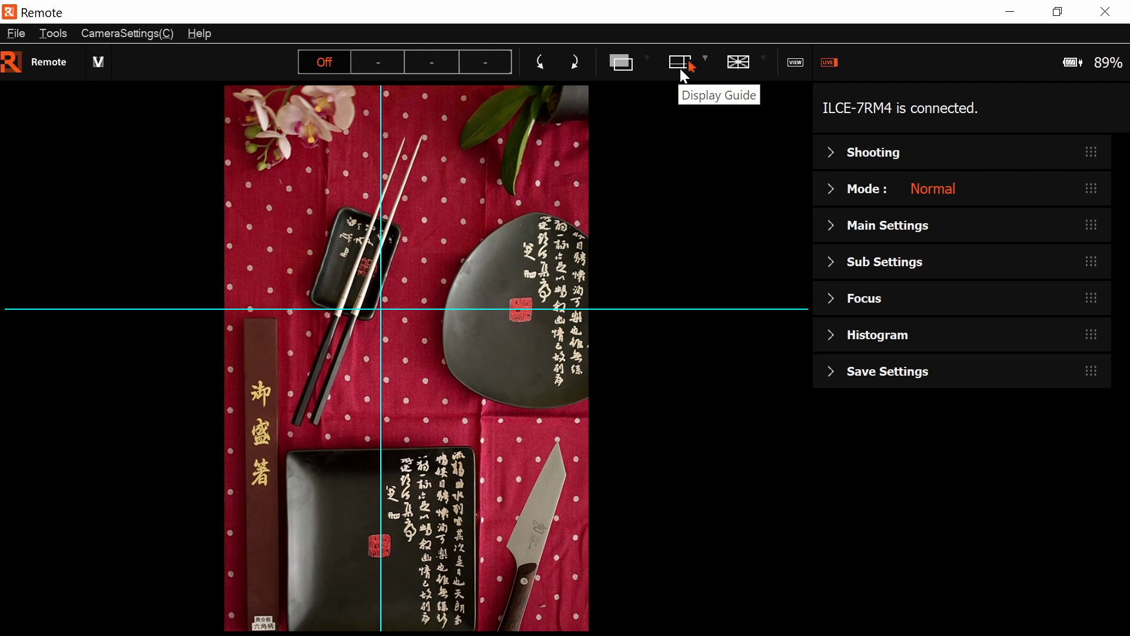
Swap the crosshair guides for a grid, try the Medium Grid With Diagonals pattern, then hide it.
click(687, 61)
click(739, 63)
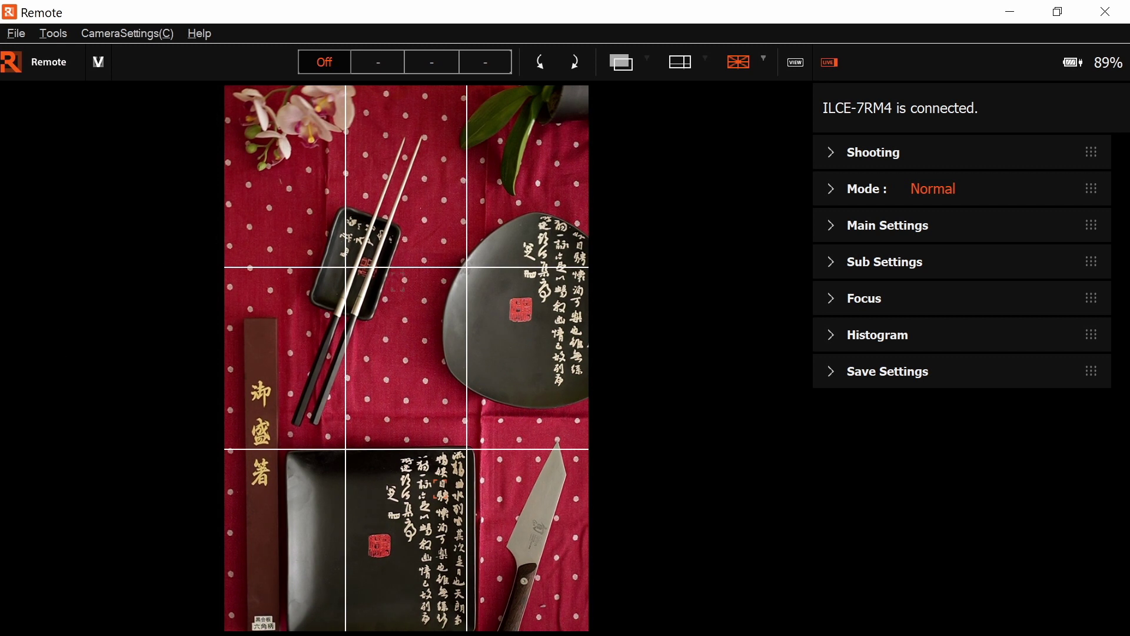
click(763, 59)
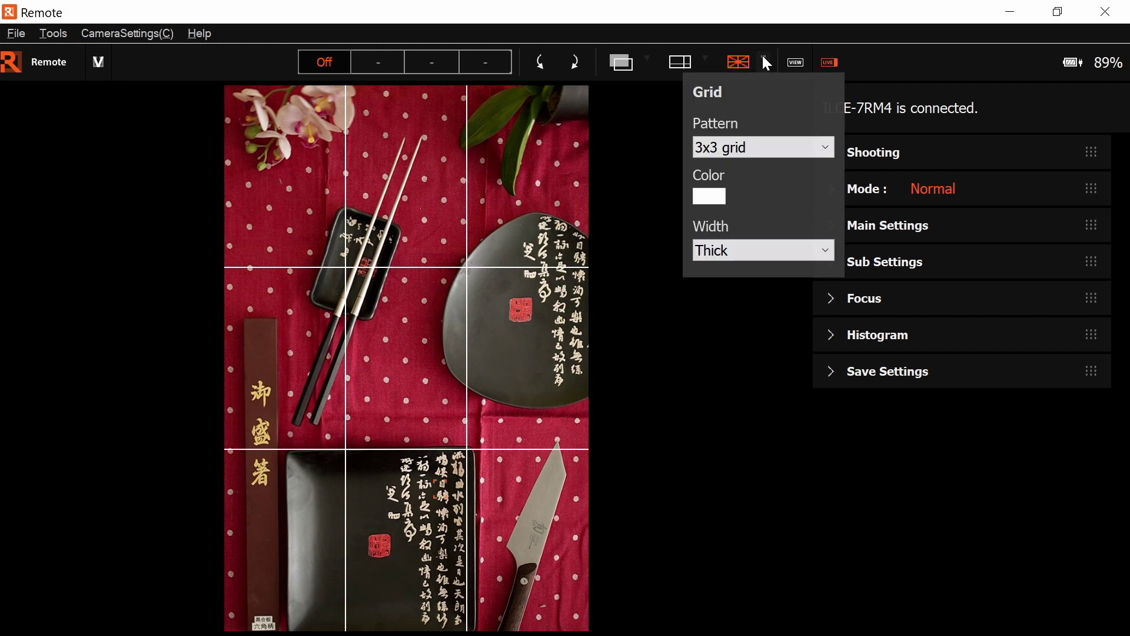
click(744, 148)
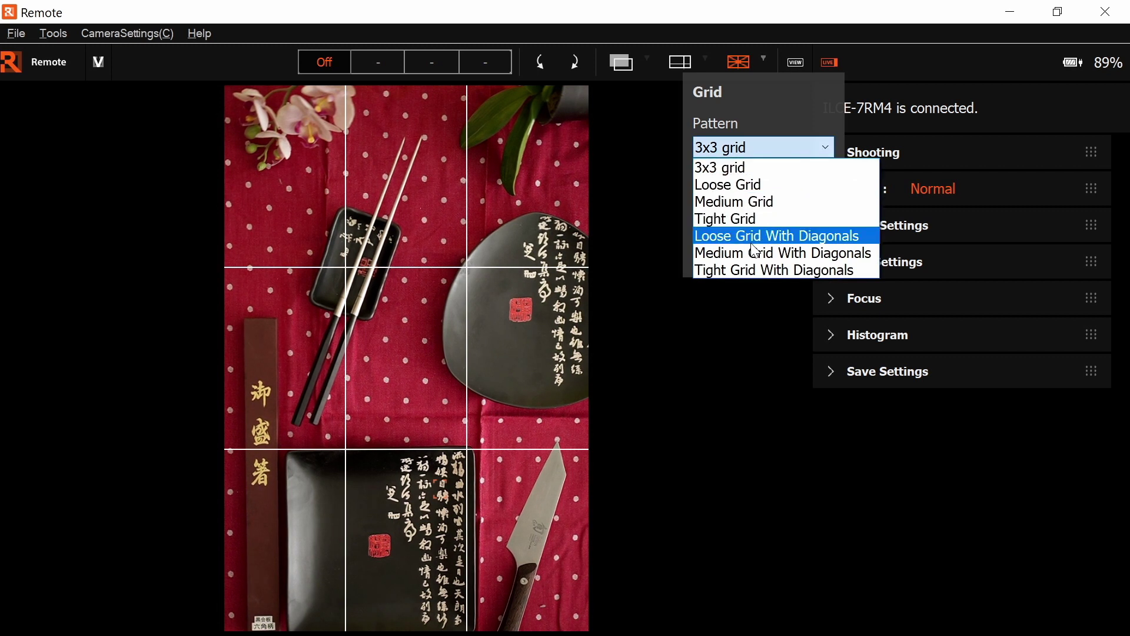
click(752, 252)
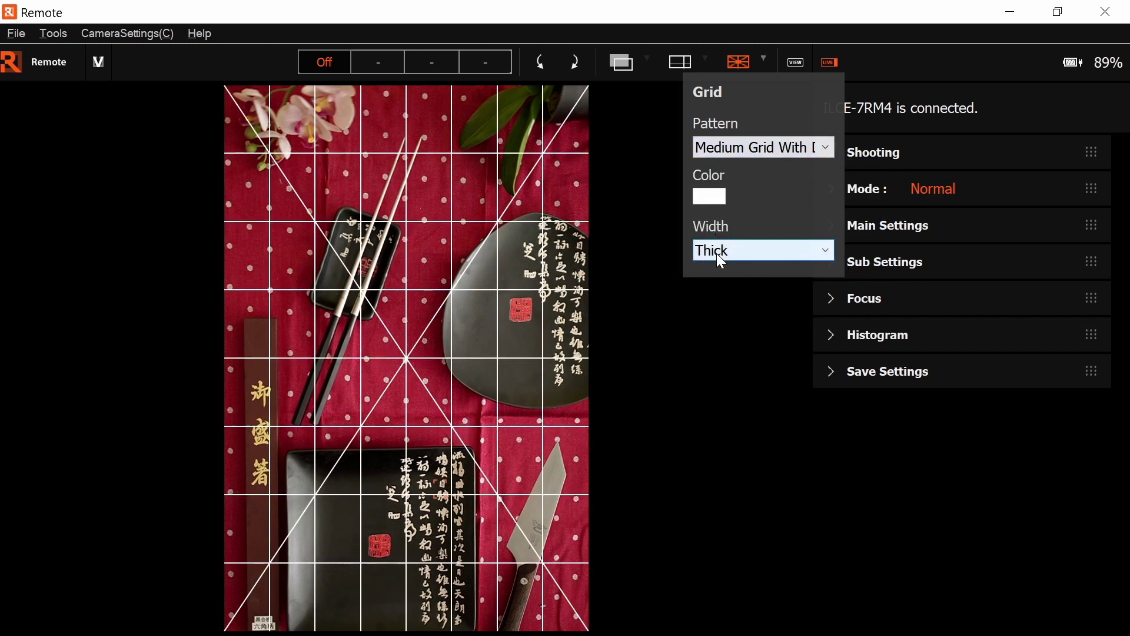
click(738, 62)
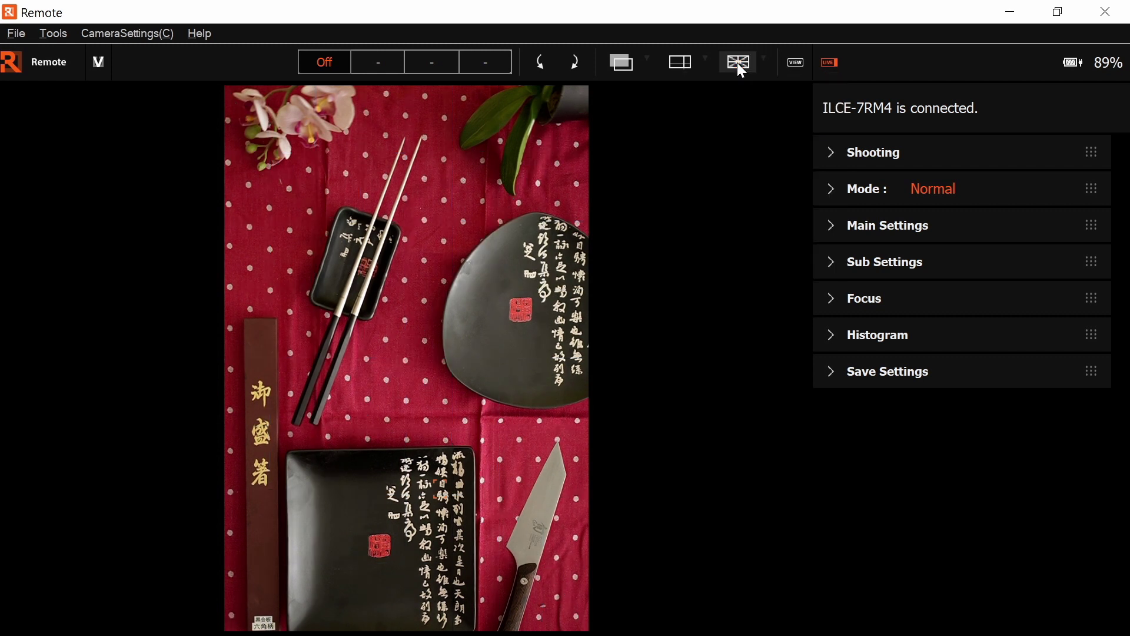
Turn on VIEW so live view uses the camera's own display effect settings.
click(791, 62)
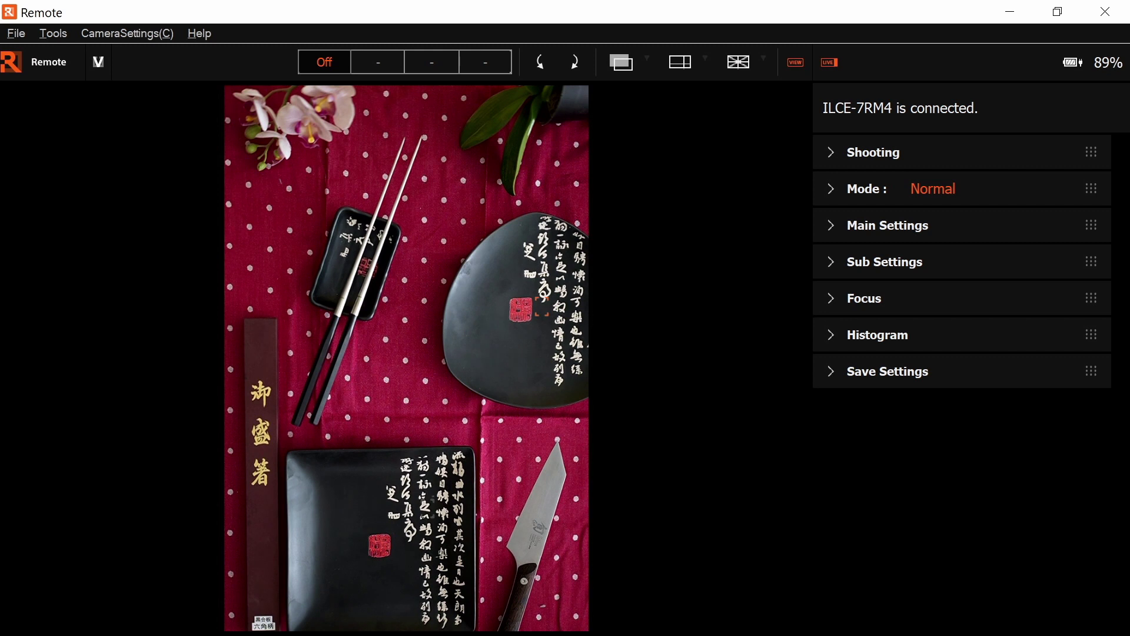
Switch VIEW off, then turn LIVE off and back on to refresh the live view.
click(797, 64)
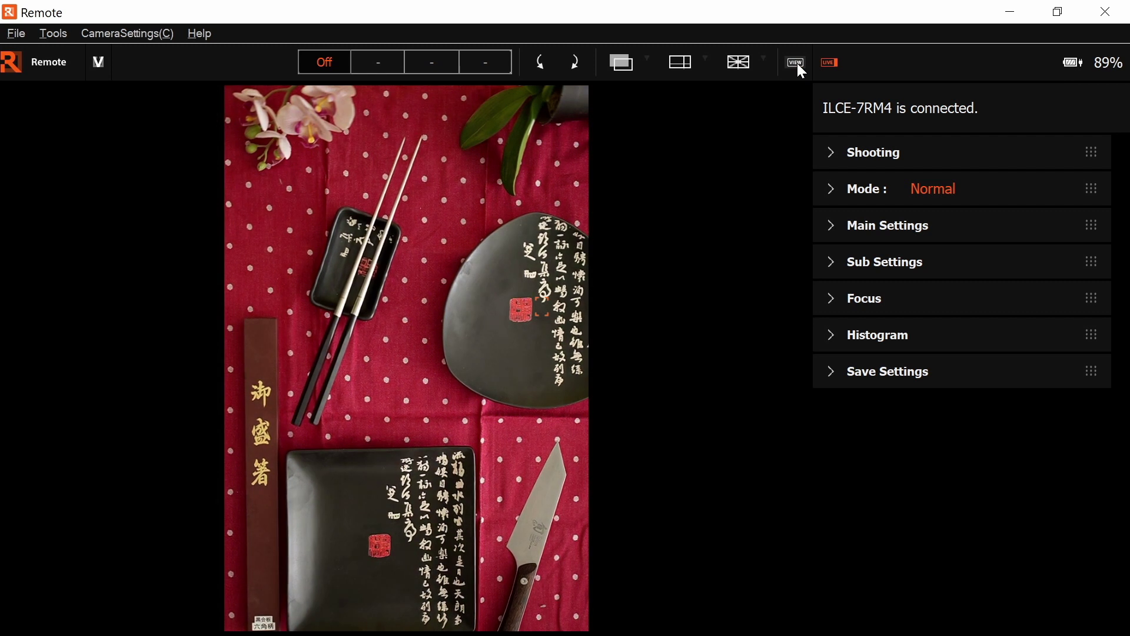
click(830, 63)
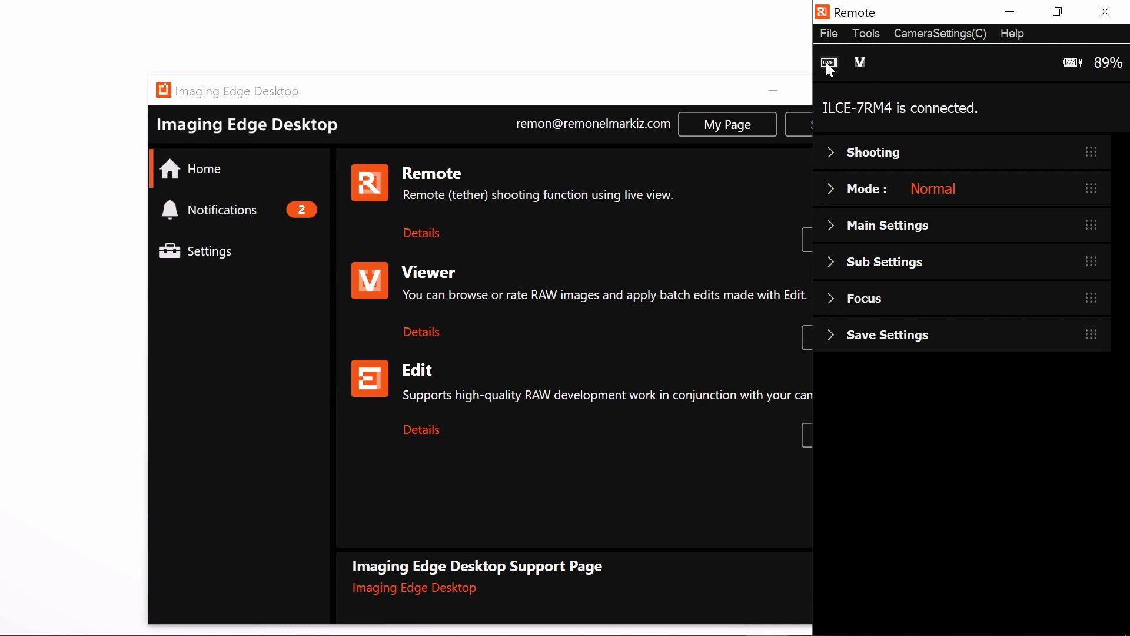
click(830, 62)
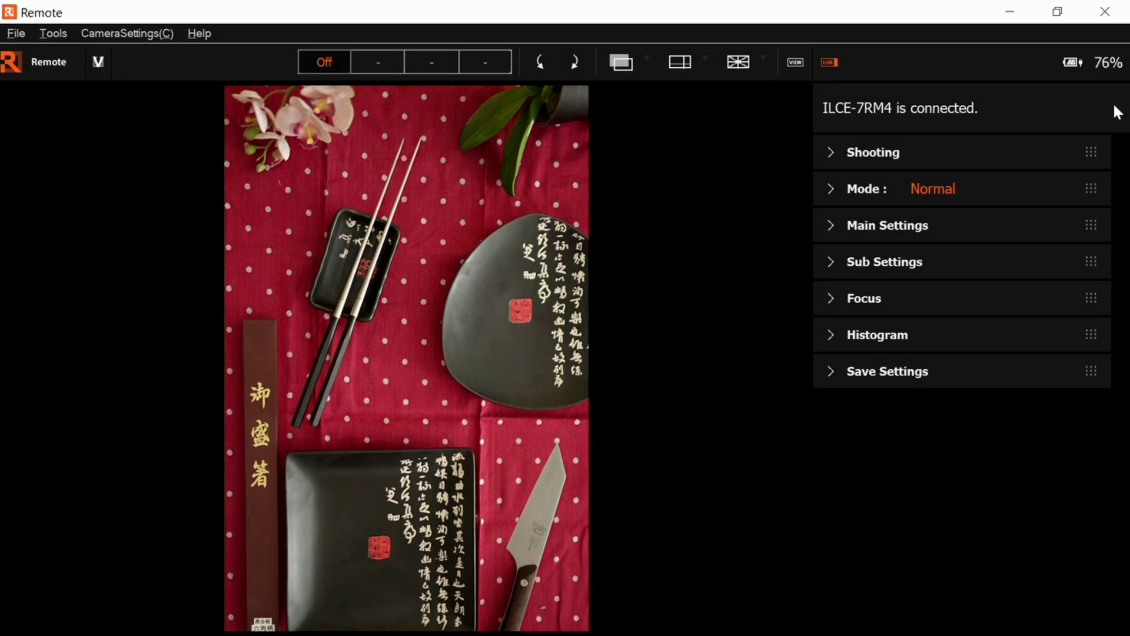
Expand the Shooting section to show the shooting controls.
click(828, 150)
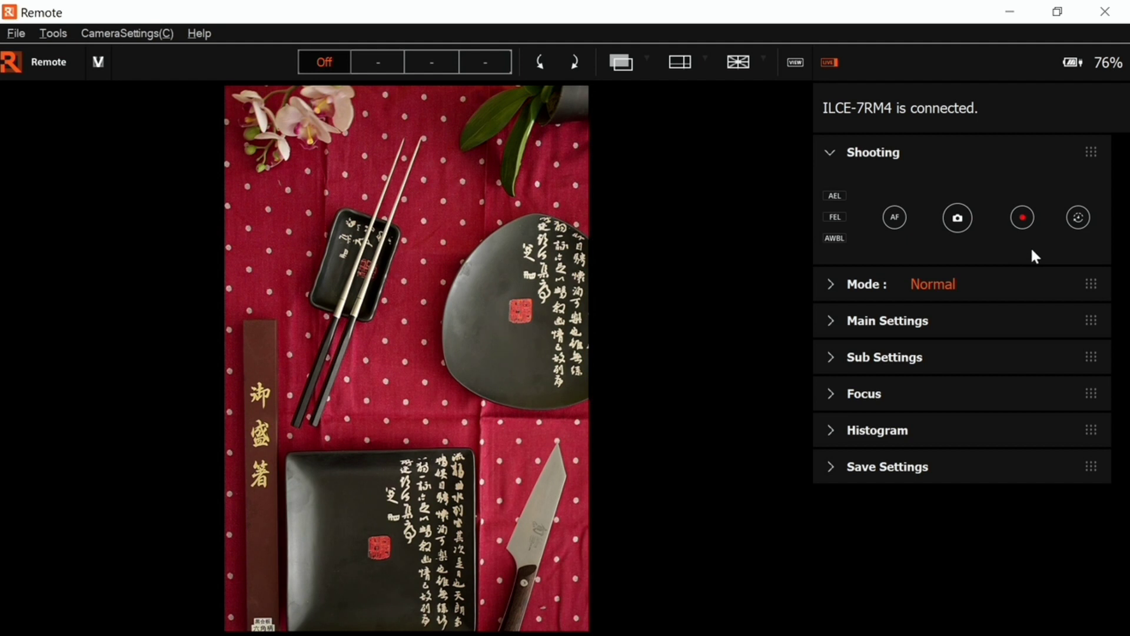
Open Interval Timer Shooting (start immediately, every 1 min, unlimited images) and cancel it.
click(1079, 219)
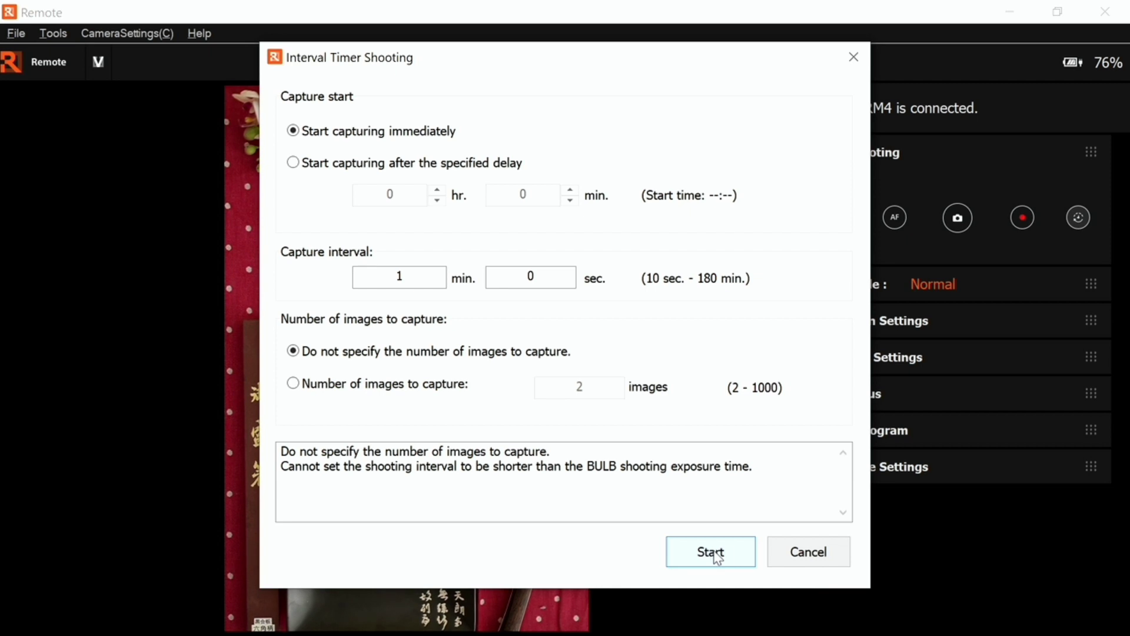
click(794, 557)
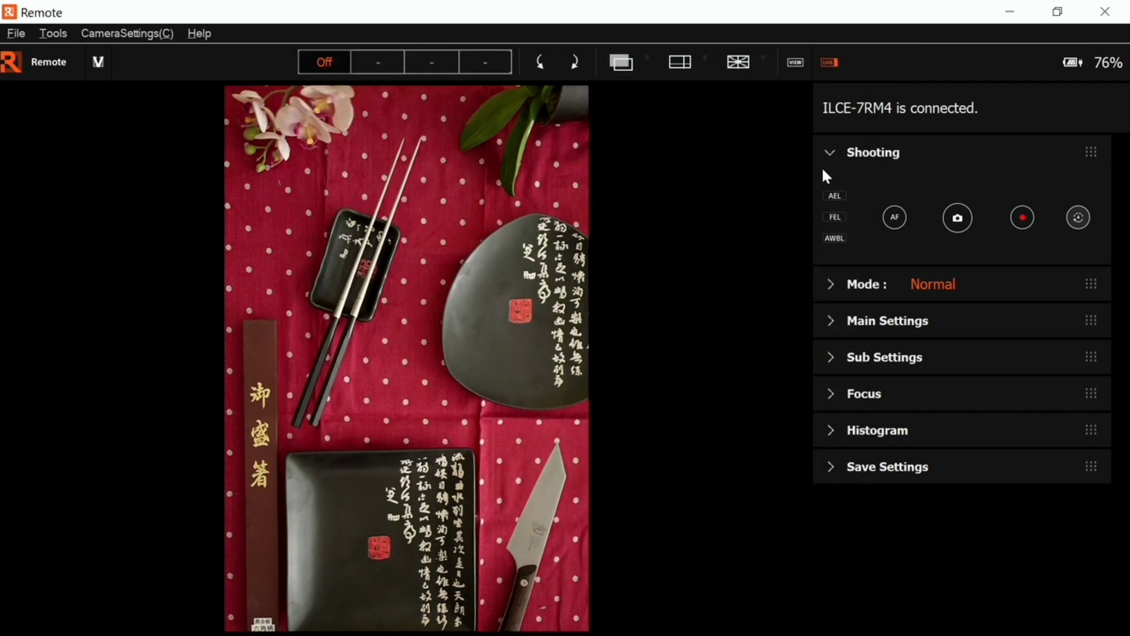
Collapse Shooting, expand Mode, and reopen Shooting for Px. Shift Multi Shoot. at 16 Photos, Shortest interval.
click(828, 150)
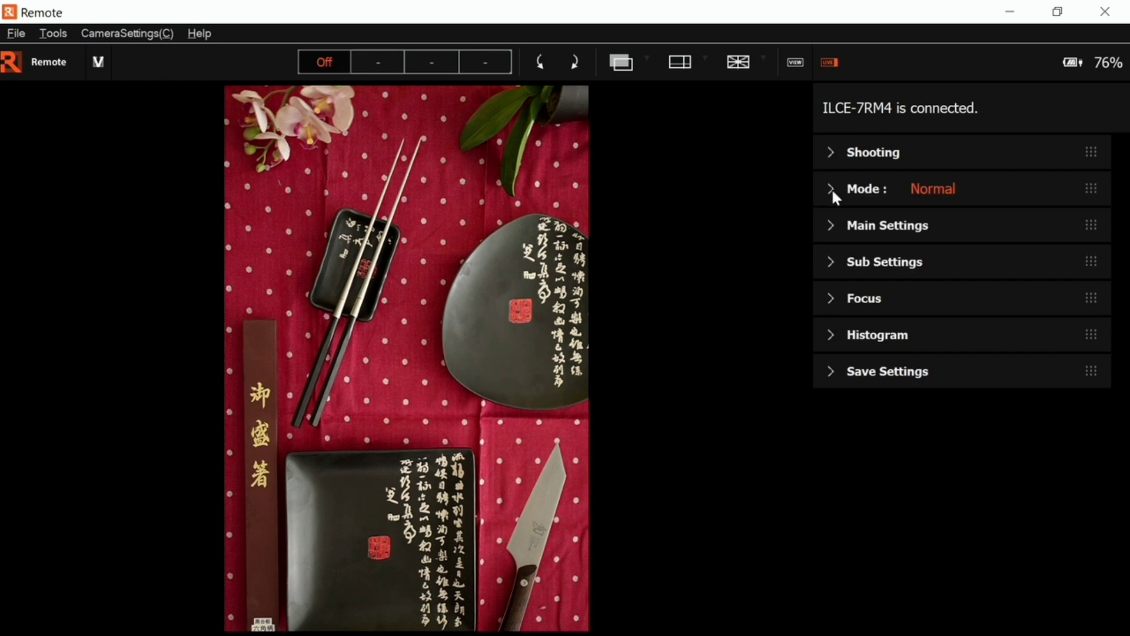
click(831, 190)
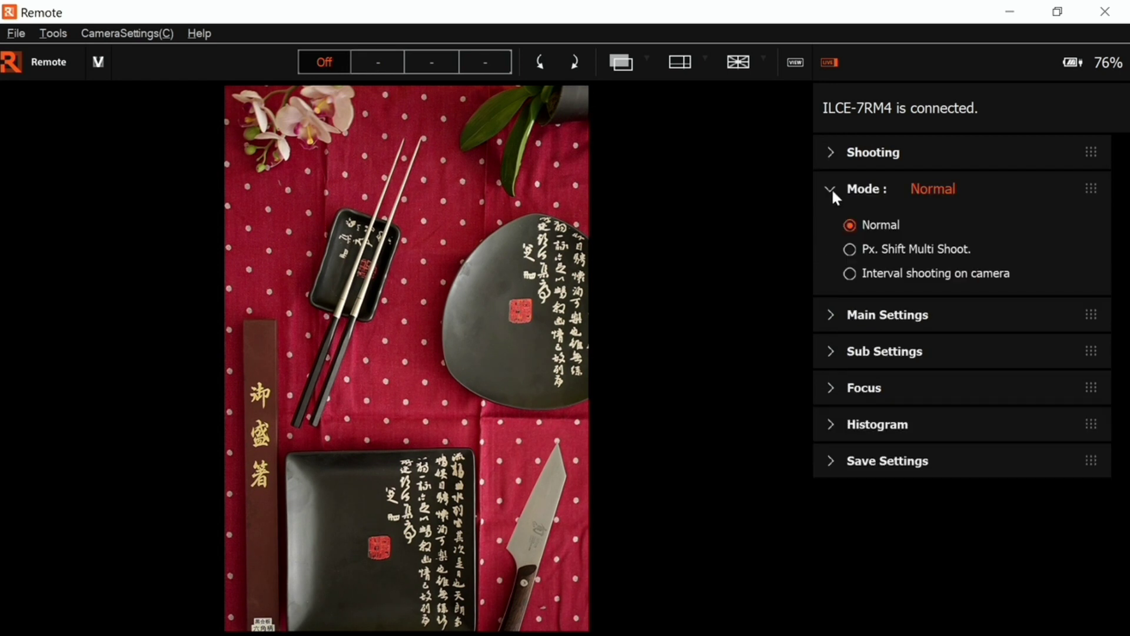
click(831, 153)
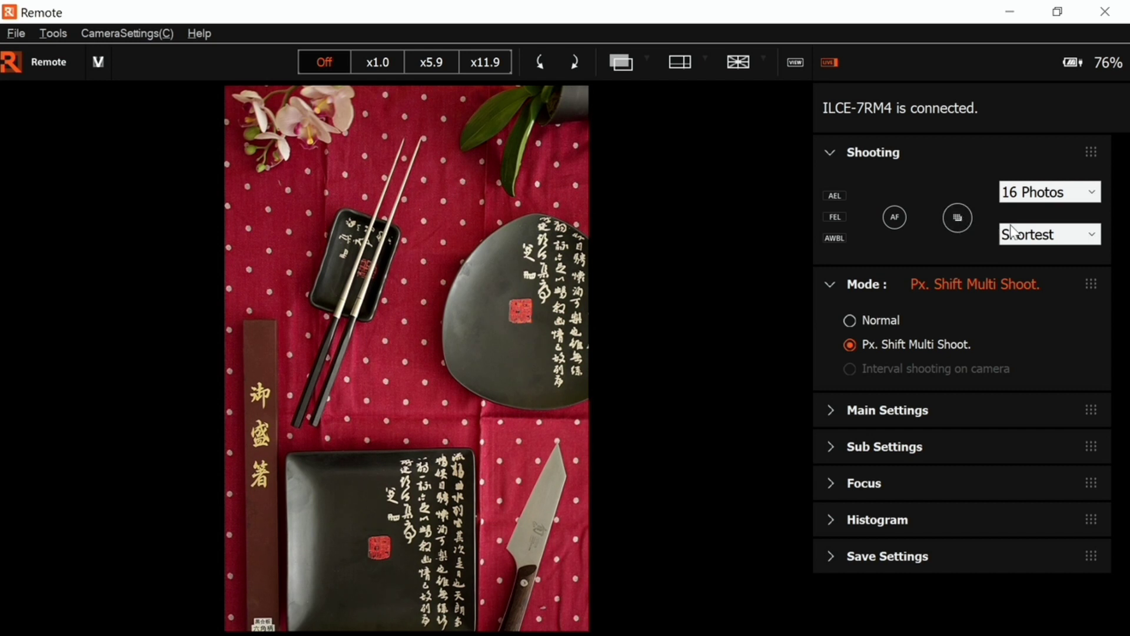
click(1041, 201)
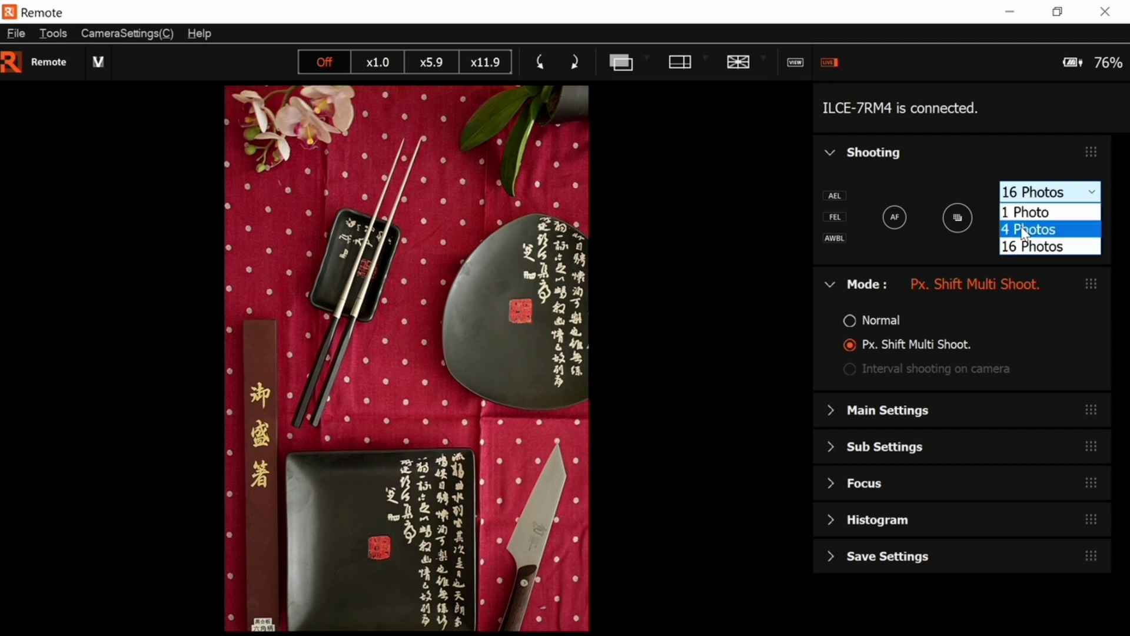
click(955, 175)
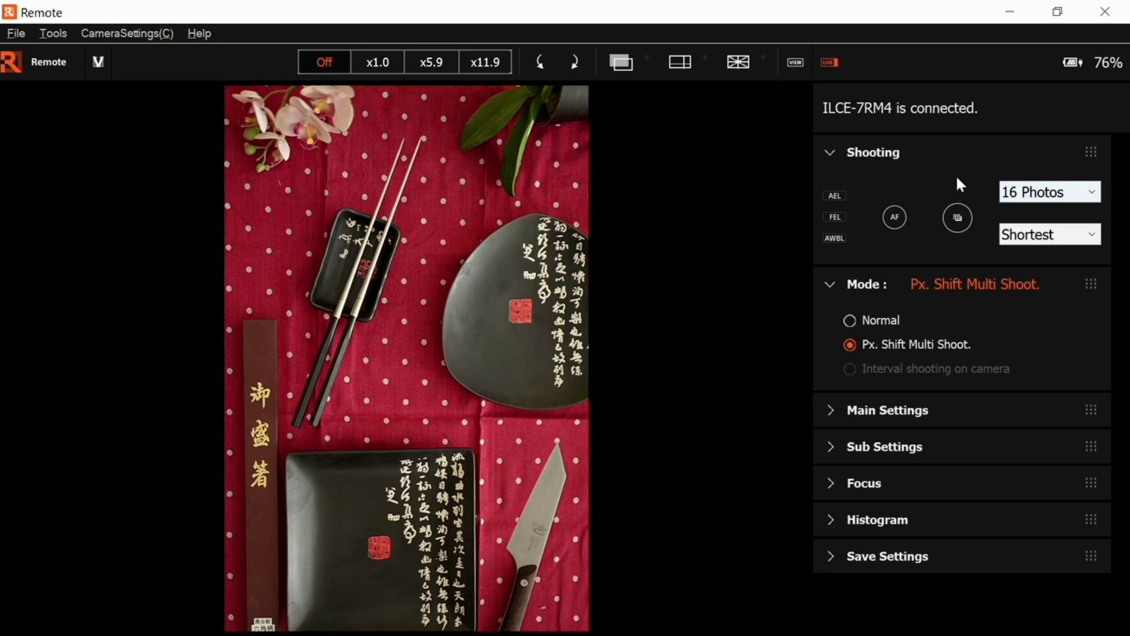
click(1028, 236)
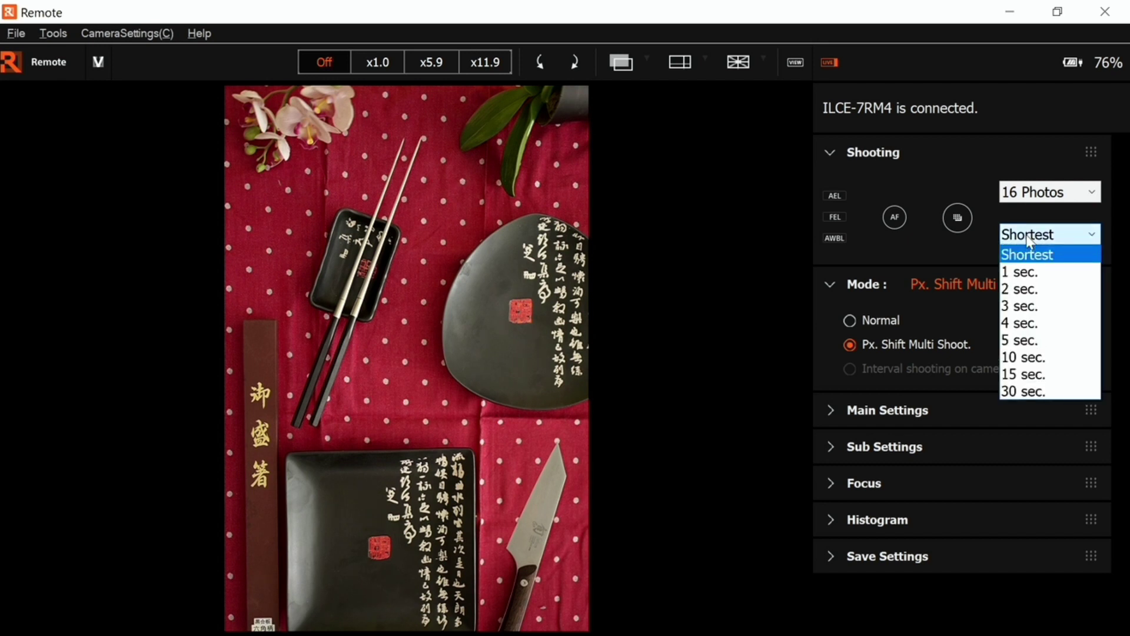
click(1021, 275)
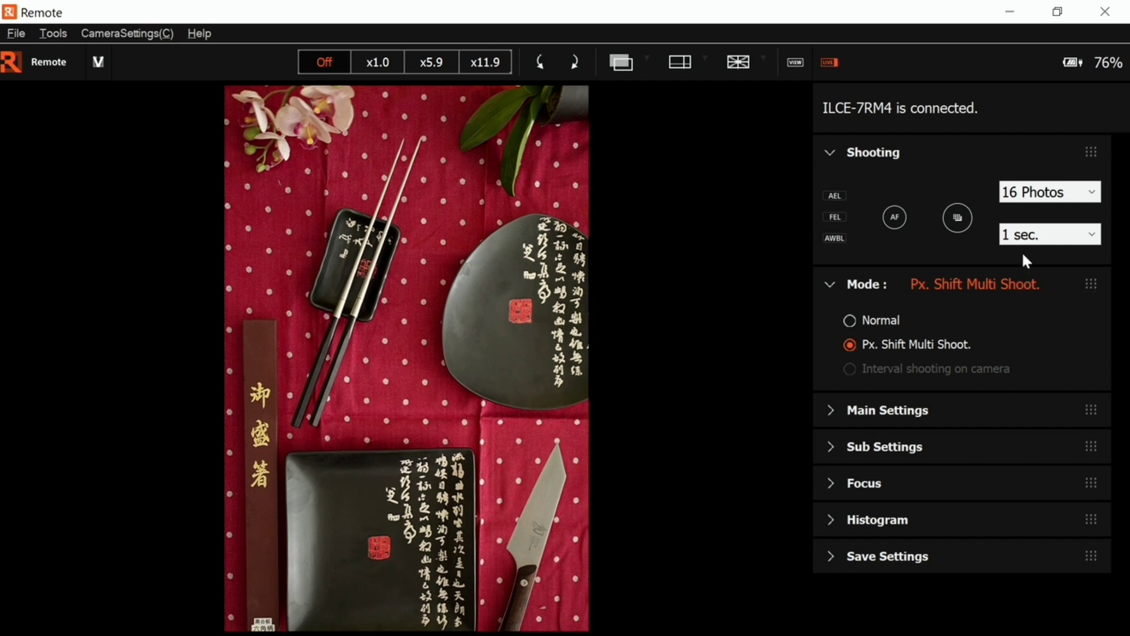
click(1030, 237)
click(1025, 255)
Switch the mode to Normal, try Interval shooting on camera, then return to Normal.
click(851, 318)
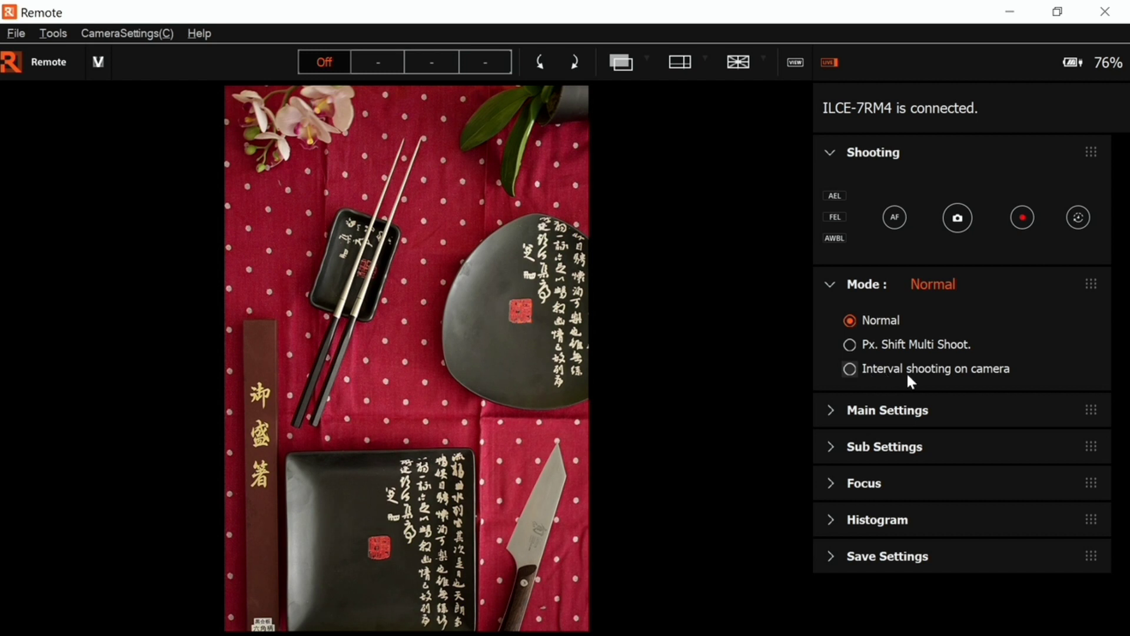
click(953, 367)
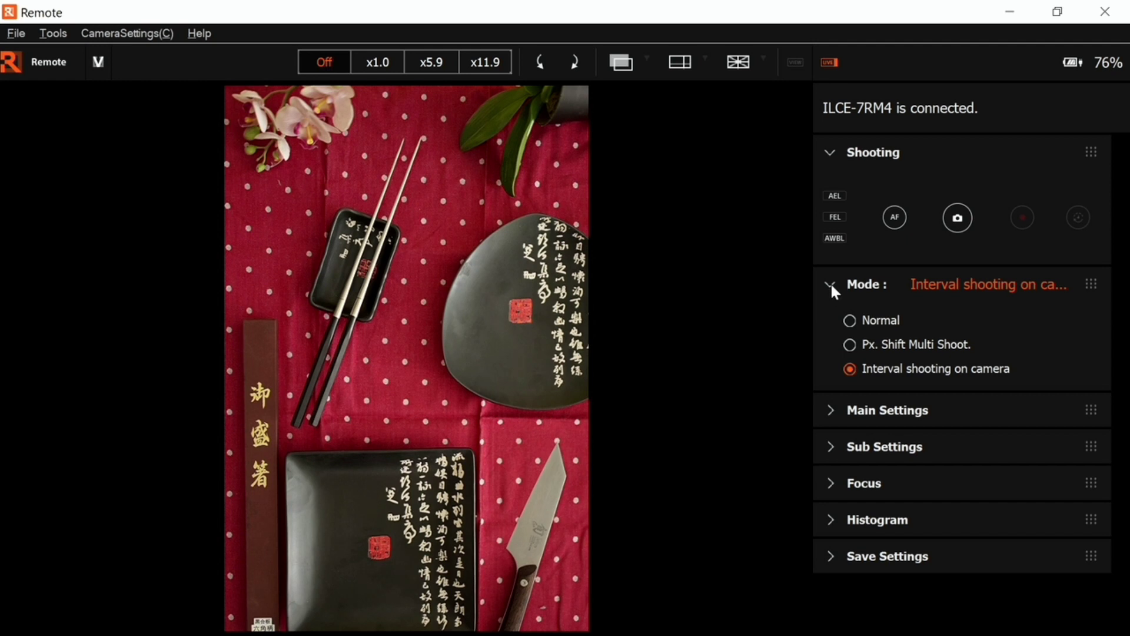
click(849, 320)
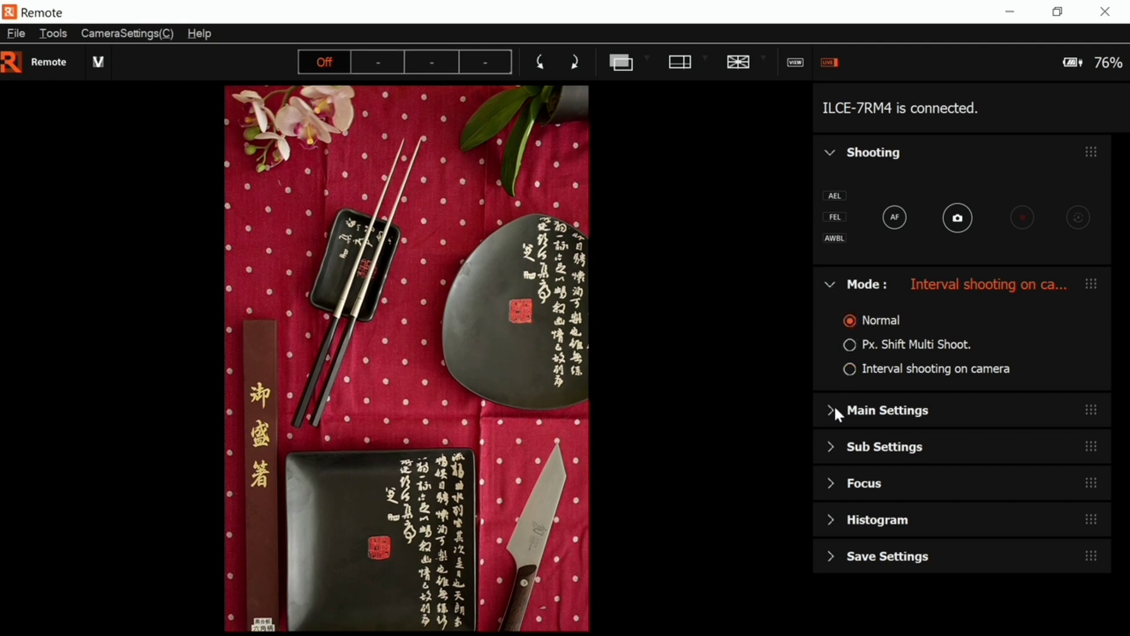
click(831, 283)
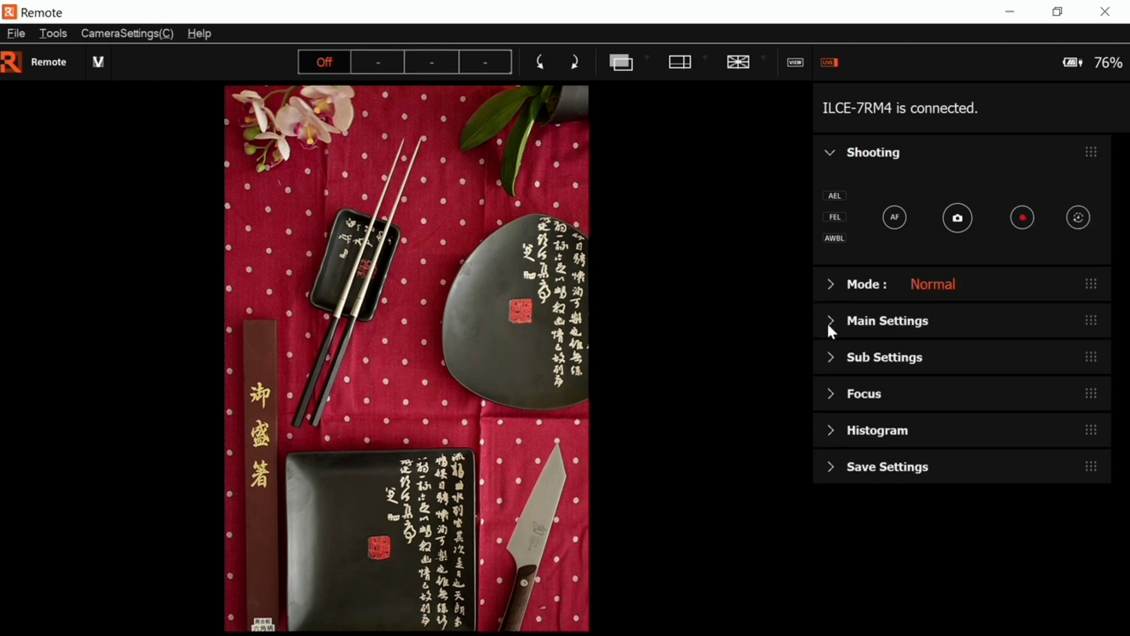
click(826, 321)
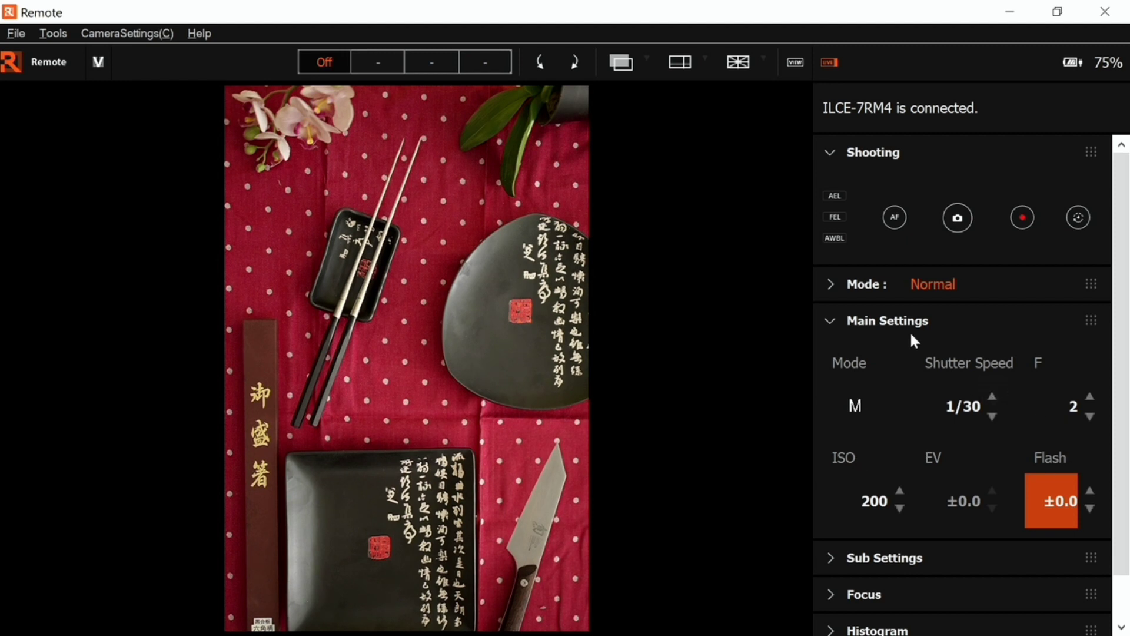
click(831, 321)
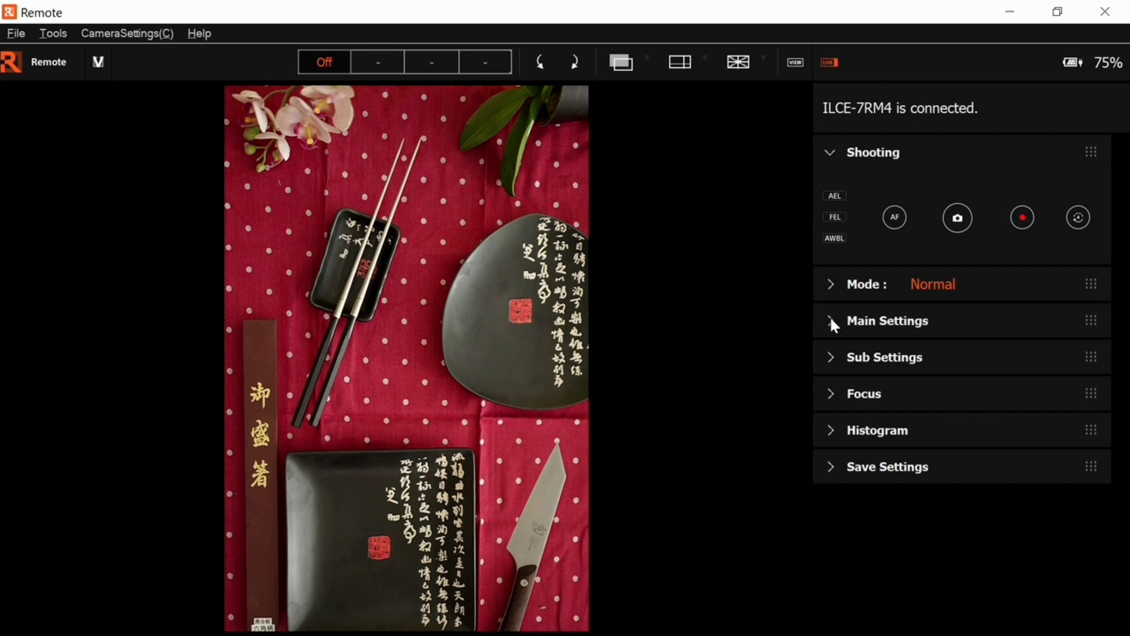
Expand the Sub Settings section, then collapse it again.
click(838, 356)
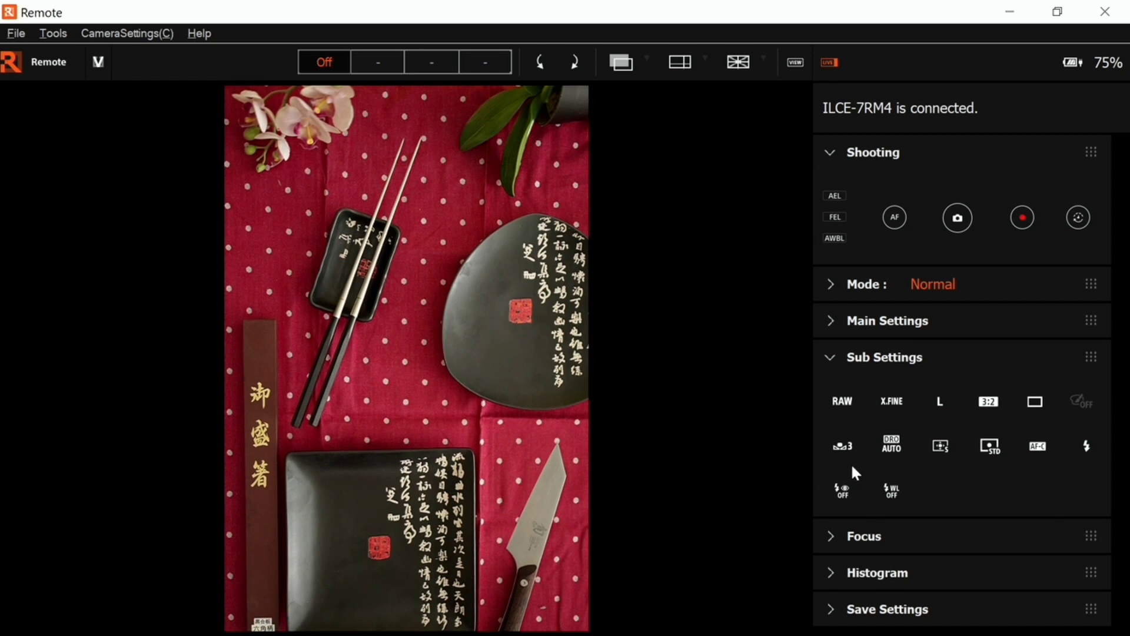
click(832, 356)
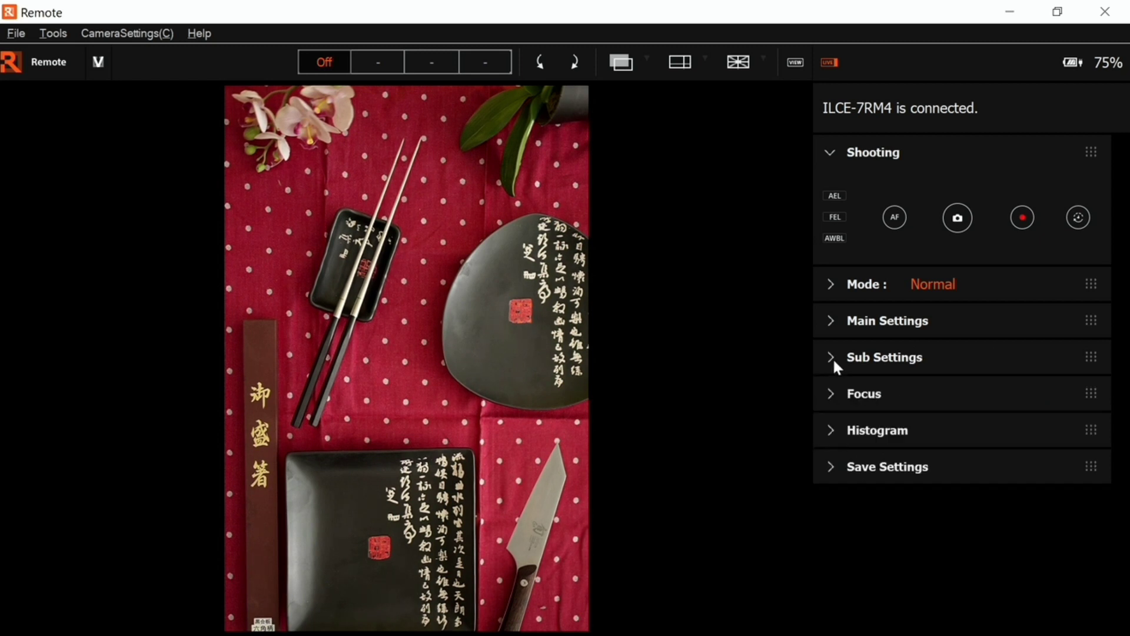
Expand the Focus section and set the AF/MF toggle to MF.
click(832, 395)
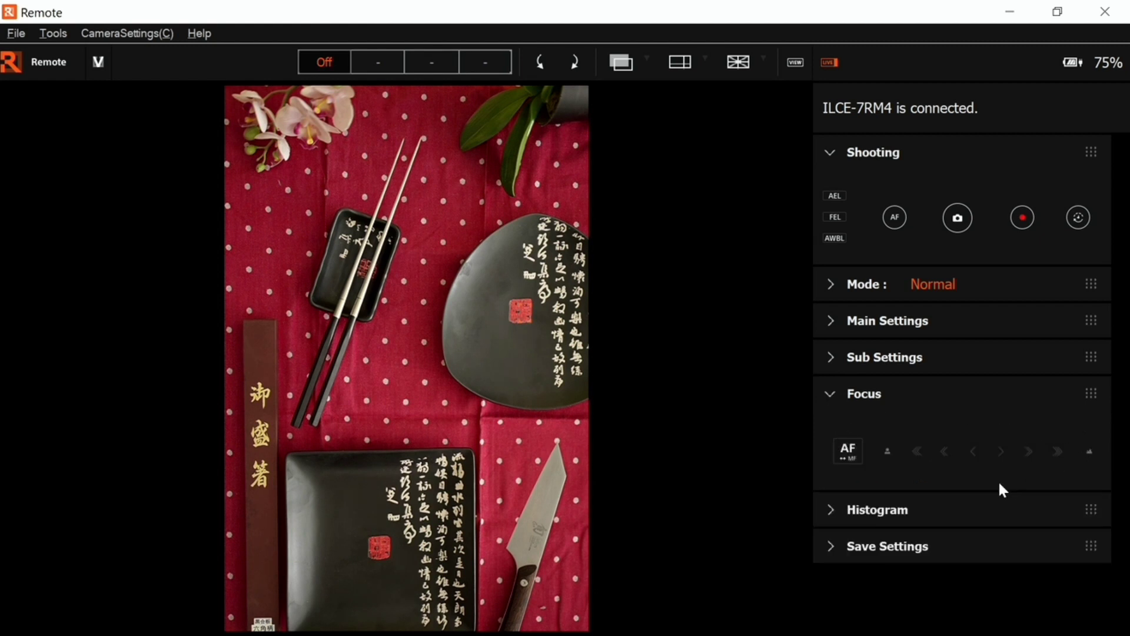
click(855, 463)
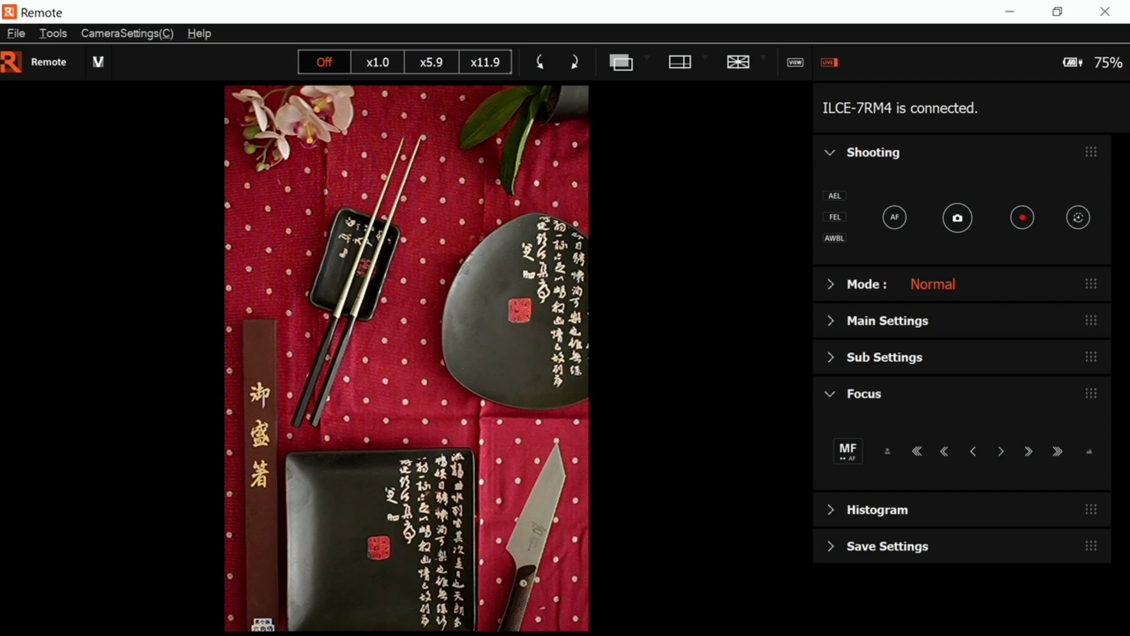
Magnify the live view x5.9 and step the manual focus until the calligraphy is sharp.
click(433, 63)
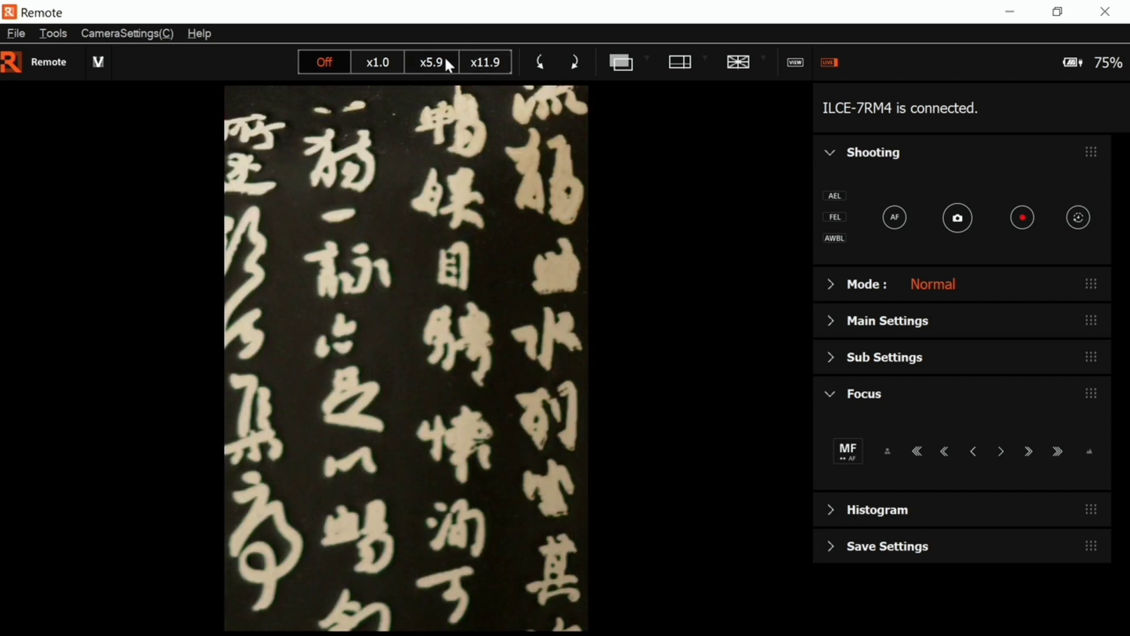
click(918, 447)
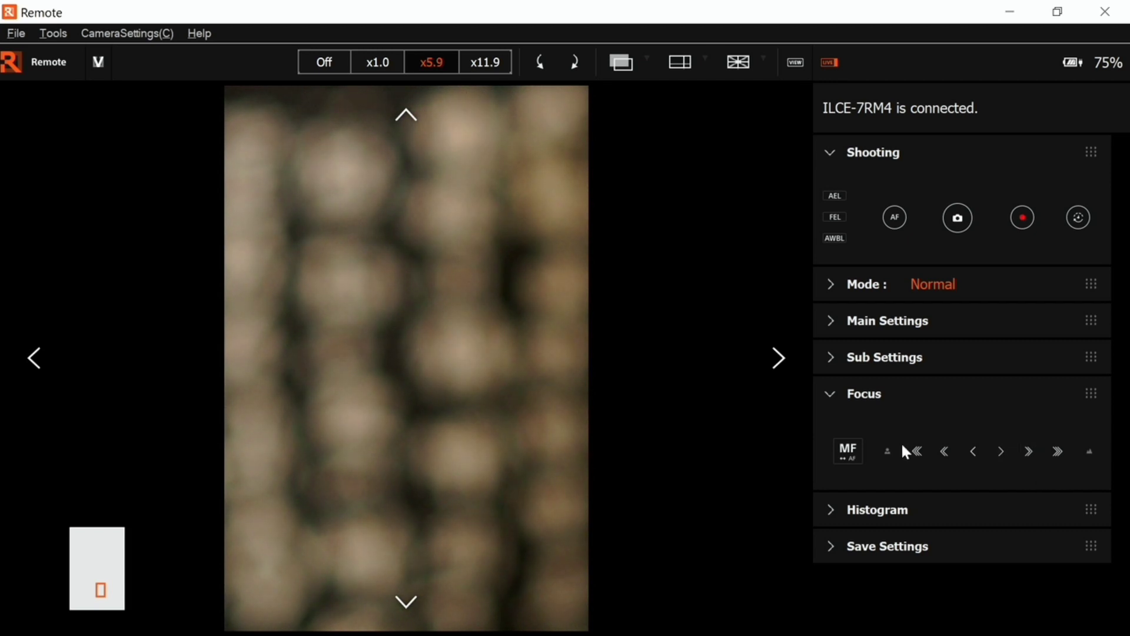
click(1057, 452)
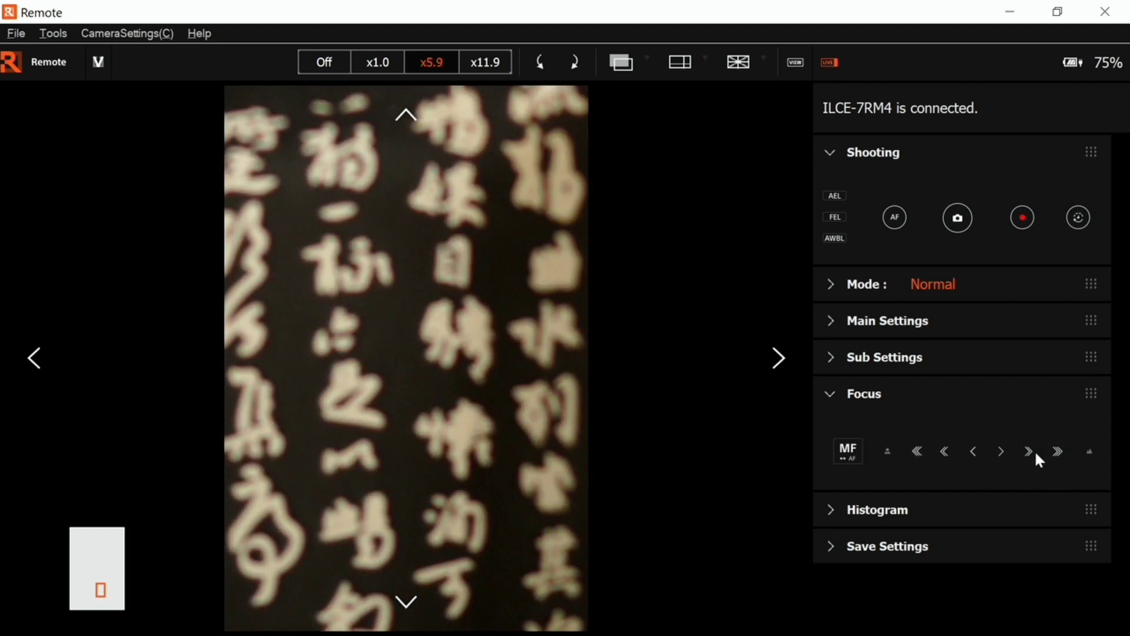
click(938, 453)
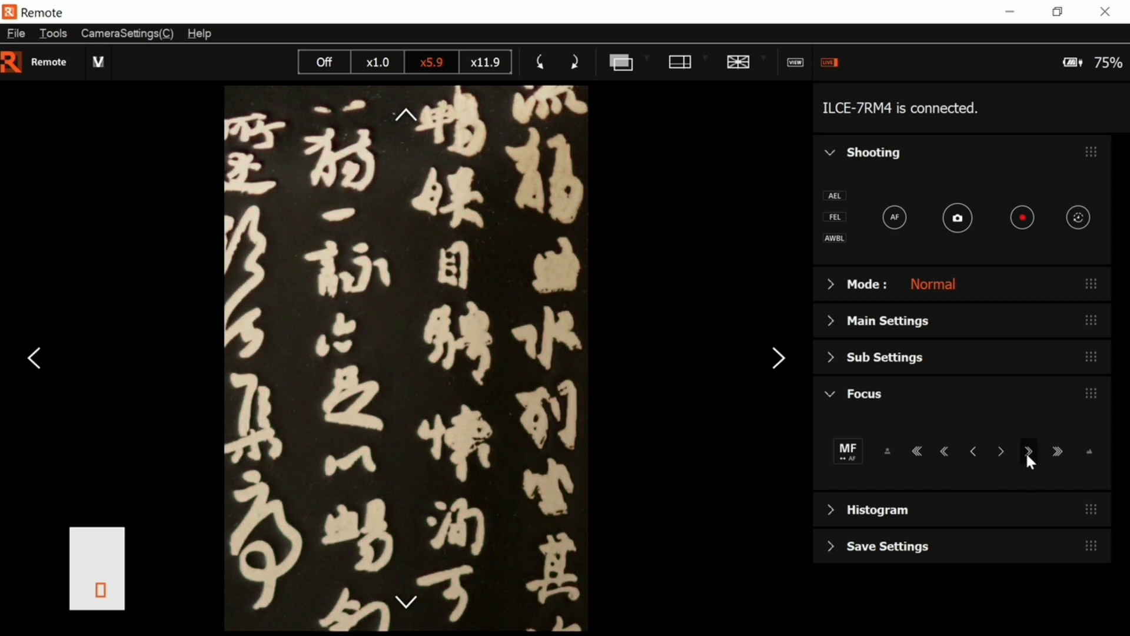
Turn magnification off to show the full table setting, with the Focus section reopened.
click(830, 392)
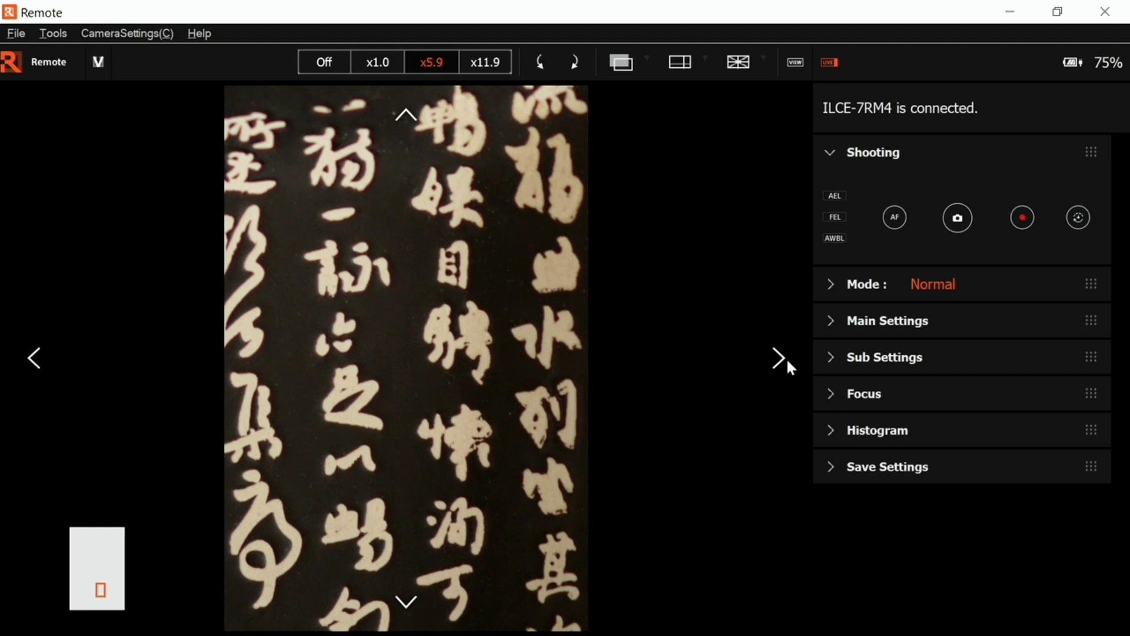
click(336, 64)
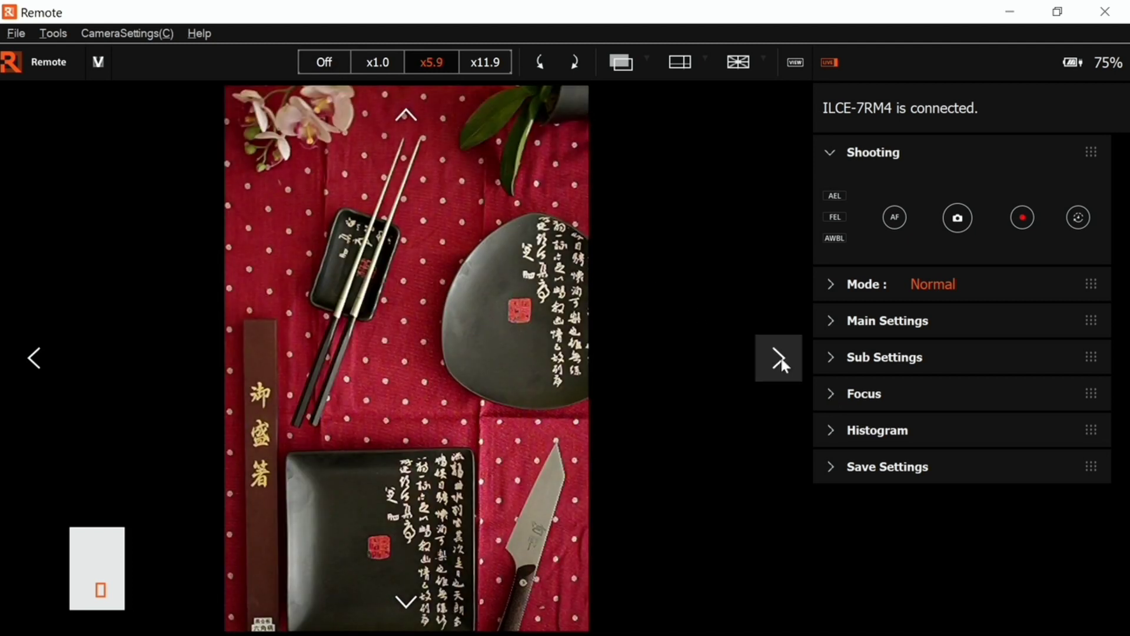
click(830, 394)
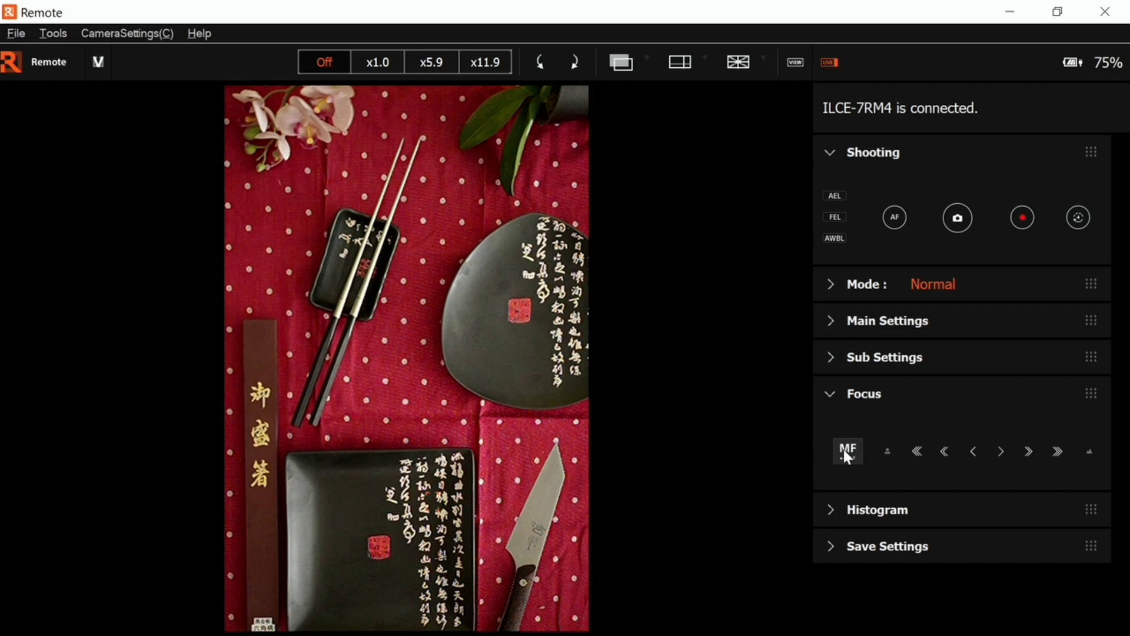
Switch from MF to AF, then open the live histogram and toggle its Y curve off and on.
click(842, 450)
click(829, 393)
click(828, 430)
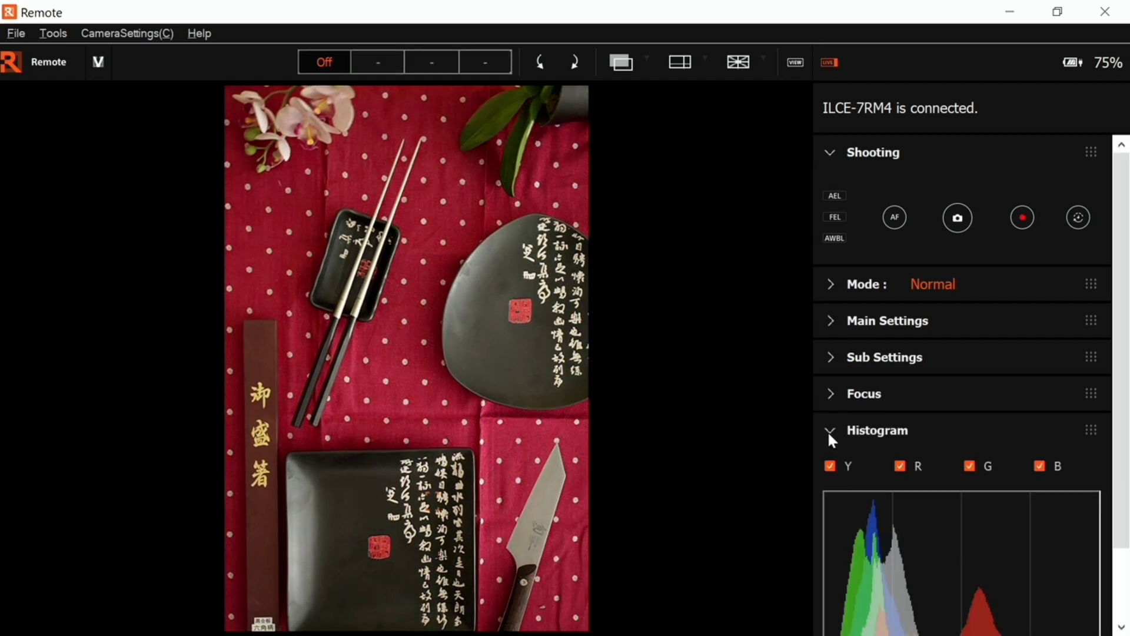
drag(1120, 412, 1123, 496)
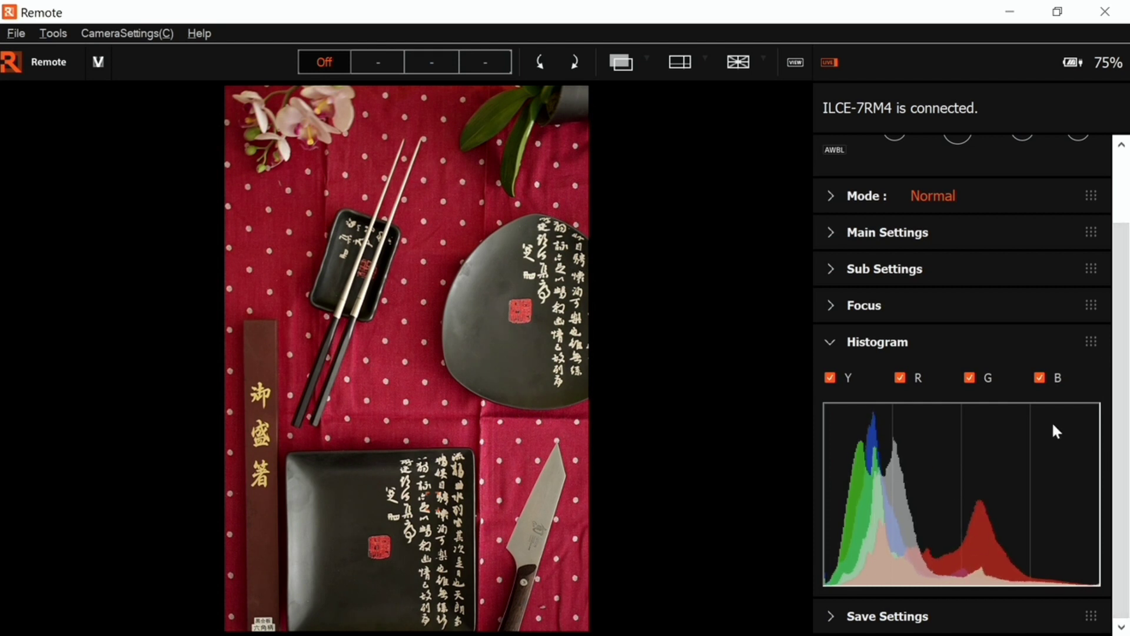
click(830, 376)
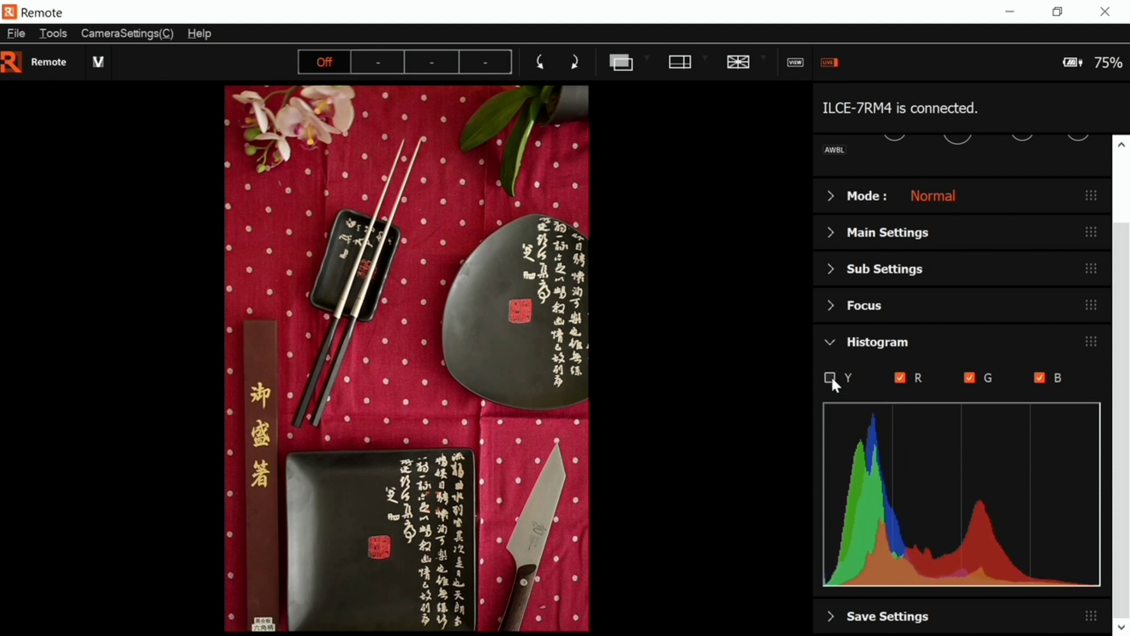
click(828, 377)
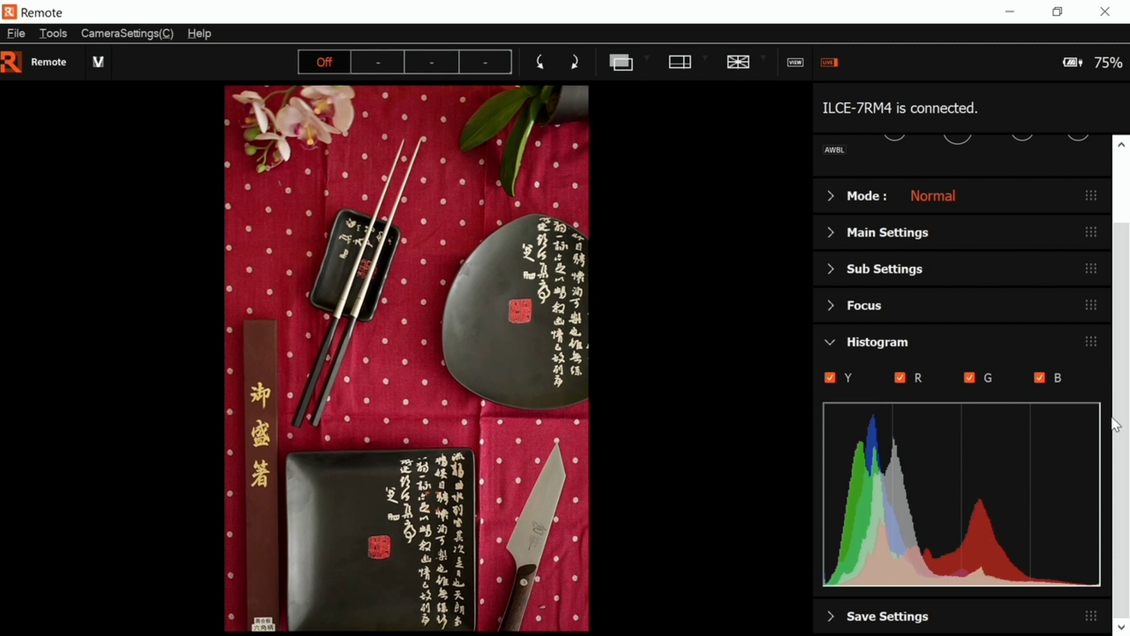
click(830, 341)
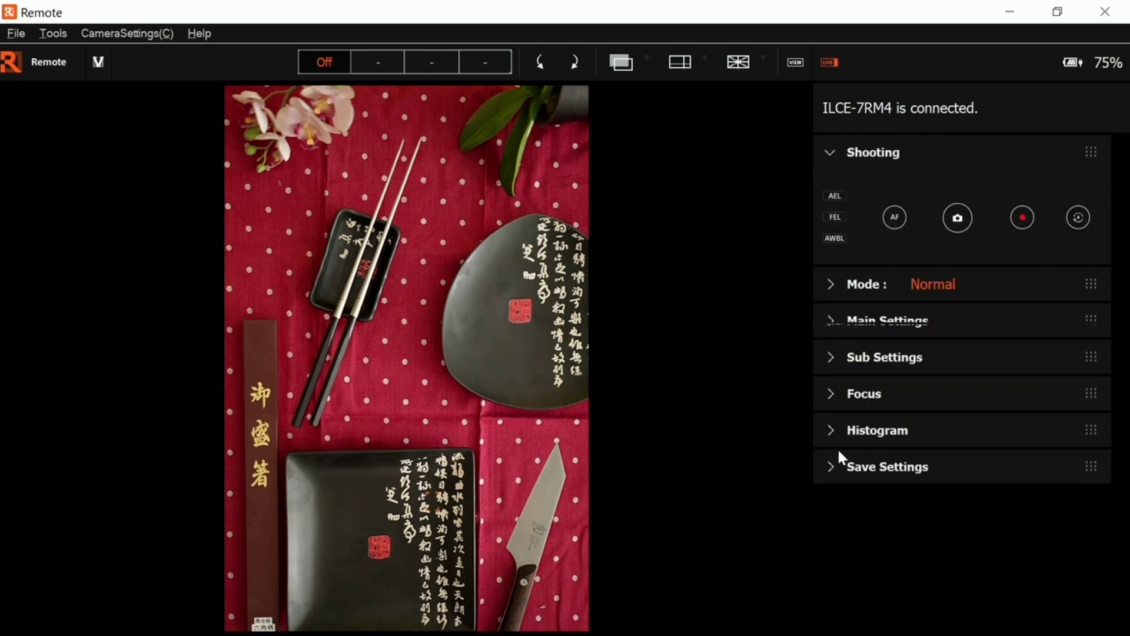
click(828, 464)
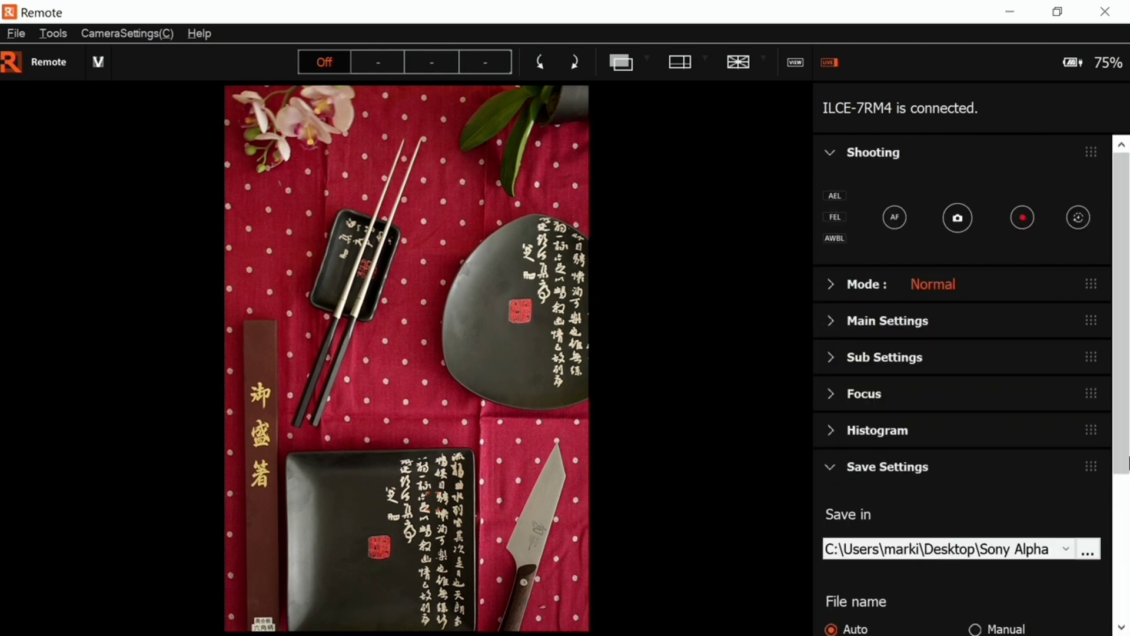
scroll(1127, 471, down, 3)
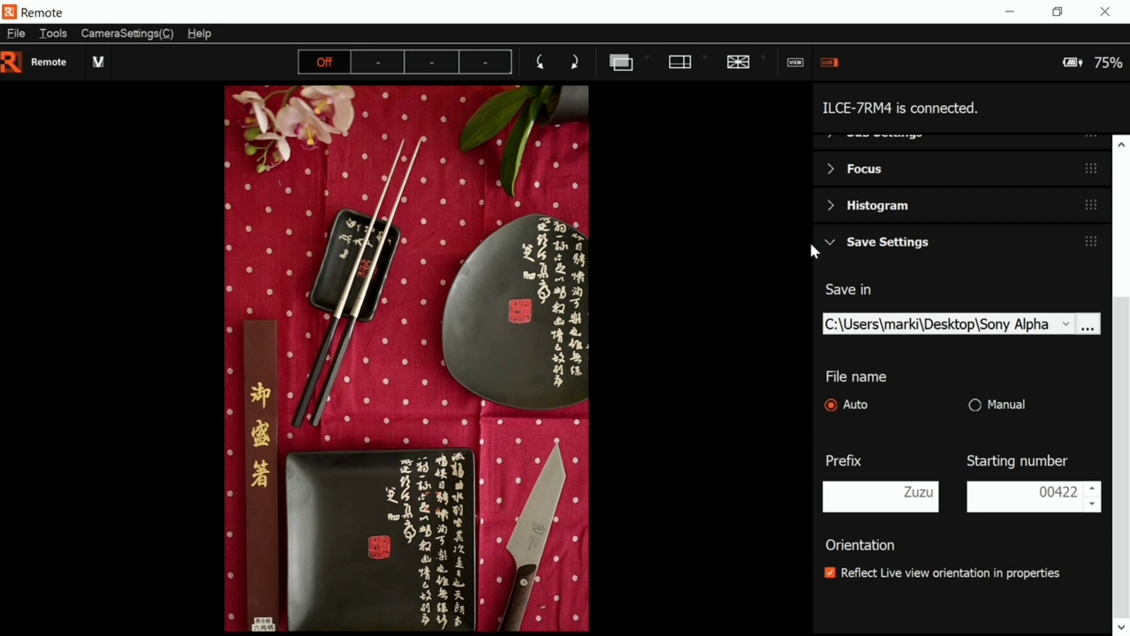
click(832, 242)
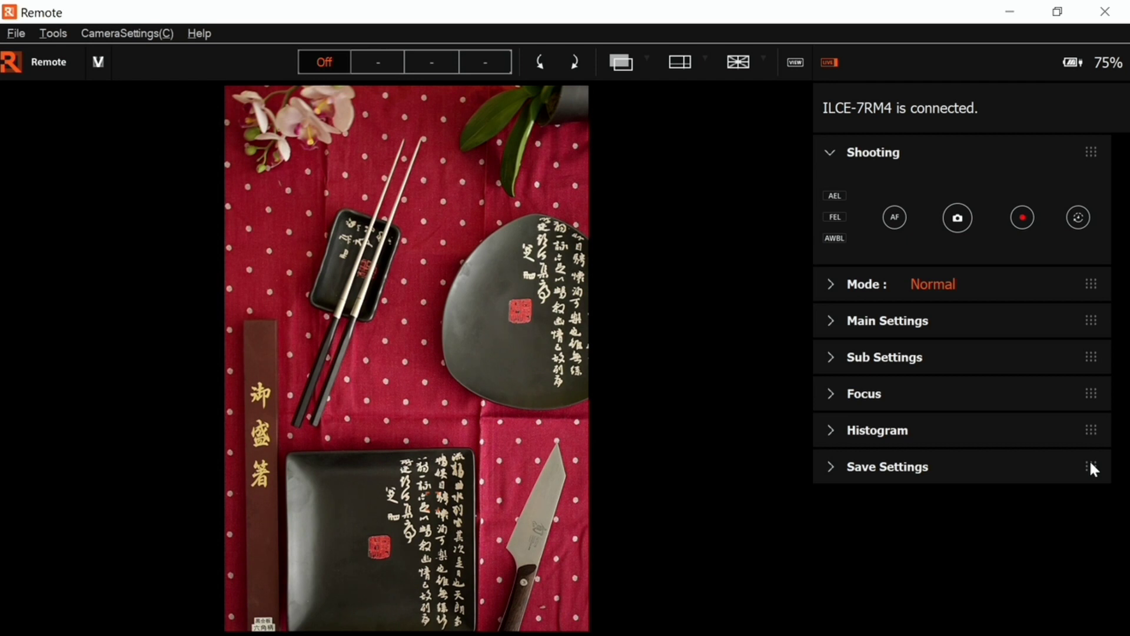
mouse_move(1090, 468)
mouse_down()
mouse_move(1089, 287)
mouse_move(1099, 502)
mouse_move(1092, 478)
mouse_up()
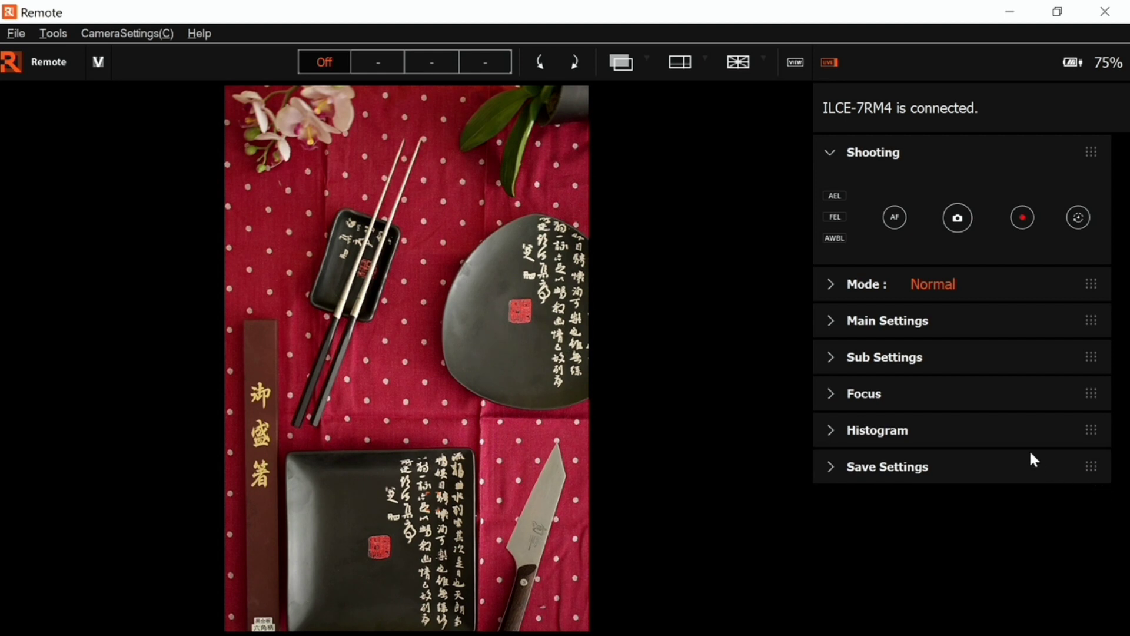